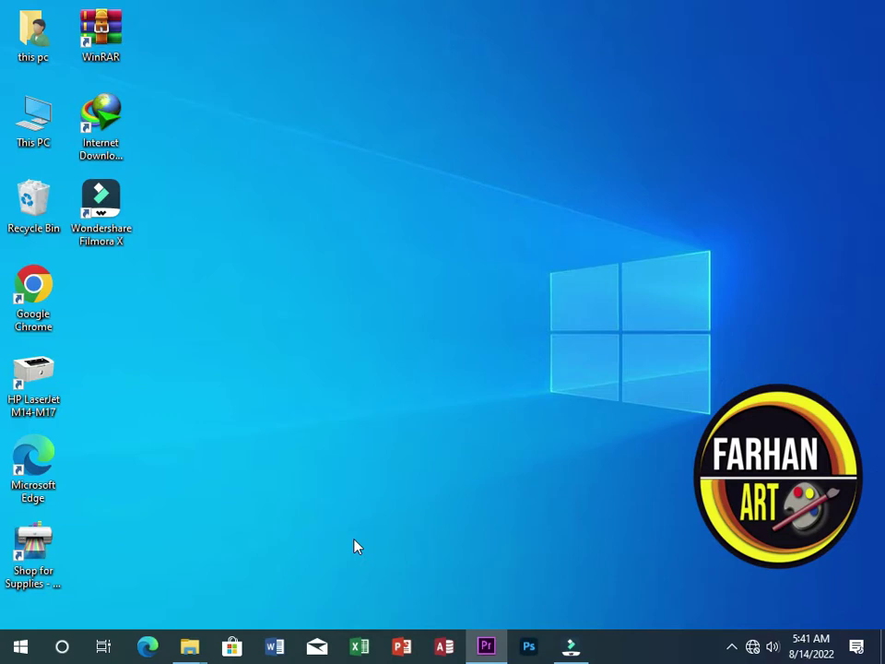
Refresh the Windows desktop from its right-click menu, then launch Word from the taskbar.
{"action": "left_click", "coordinate": [732, 645]}
{"action": "left_click", "coordinate": [695, 581]}
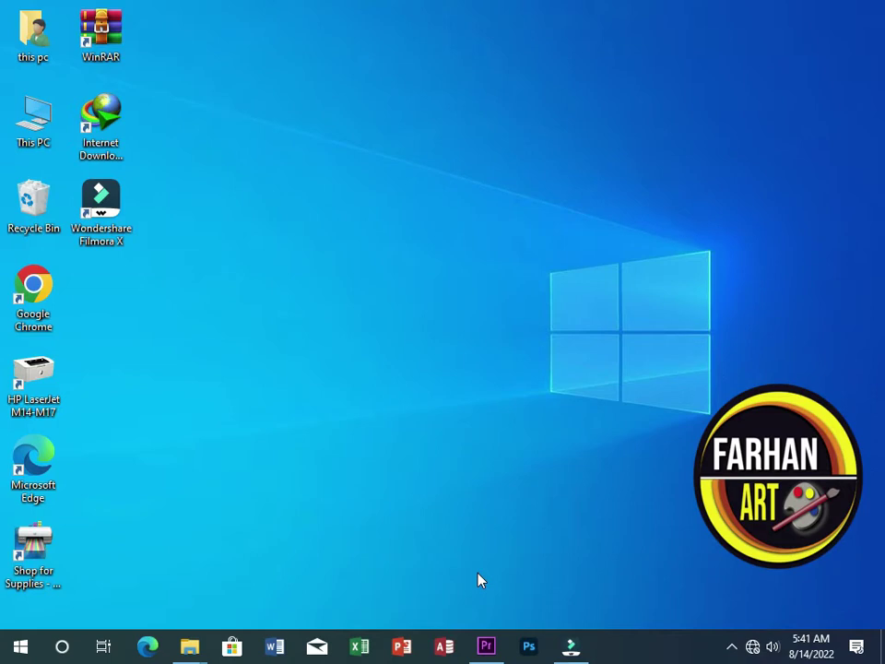
{"action": "left_click", "coordinate": [732, 646]}
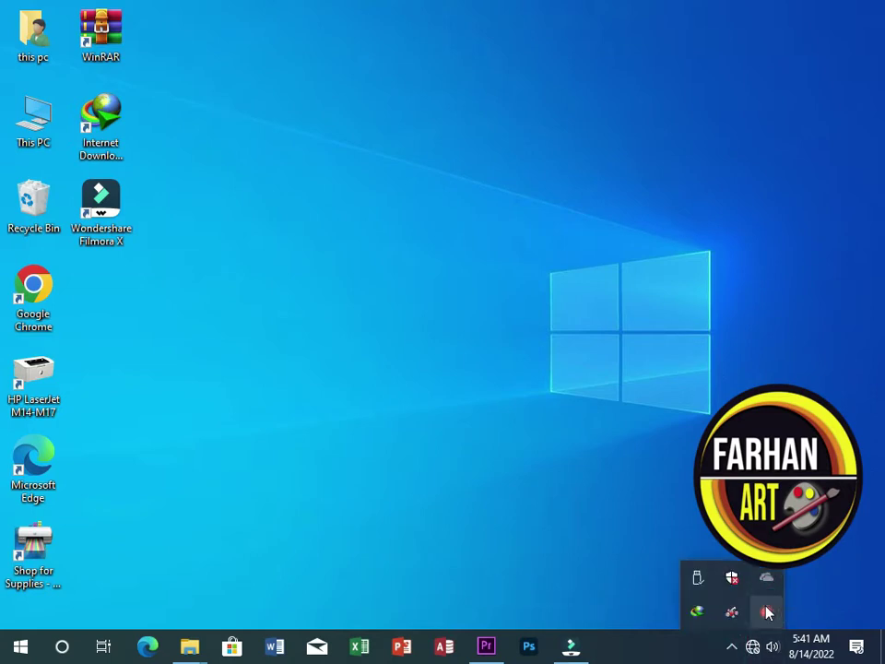
{"action": "right_click", "coordinate": [768, 611]}
{"action": "left_click", "coordinate": [726, 625]}
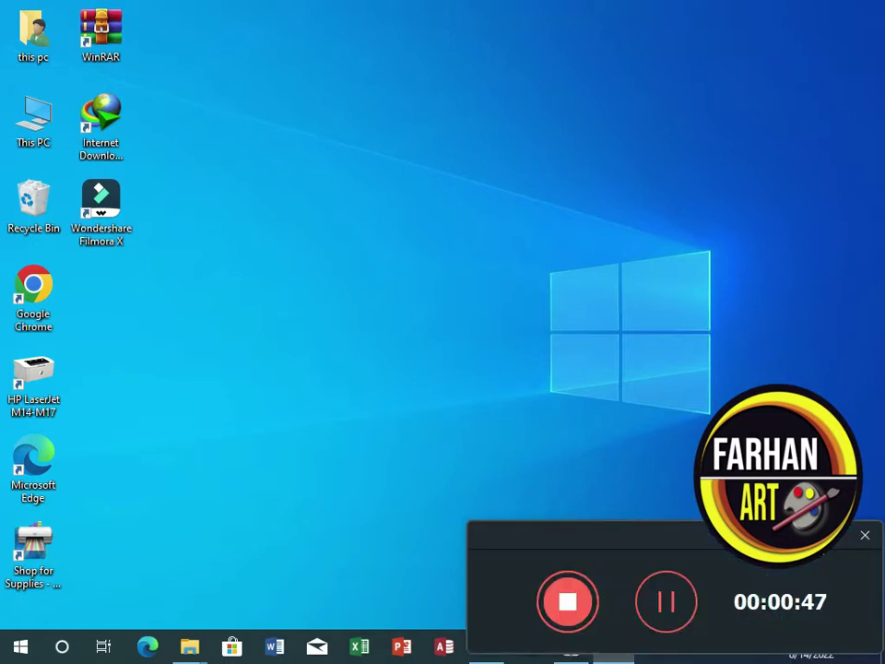
{"action": "right_click", "coordinate": [318, 442]}
{"action": "left_click", "coordinate": [385, 315]}
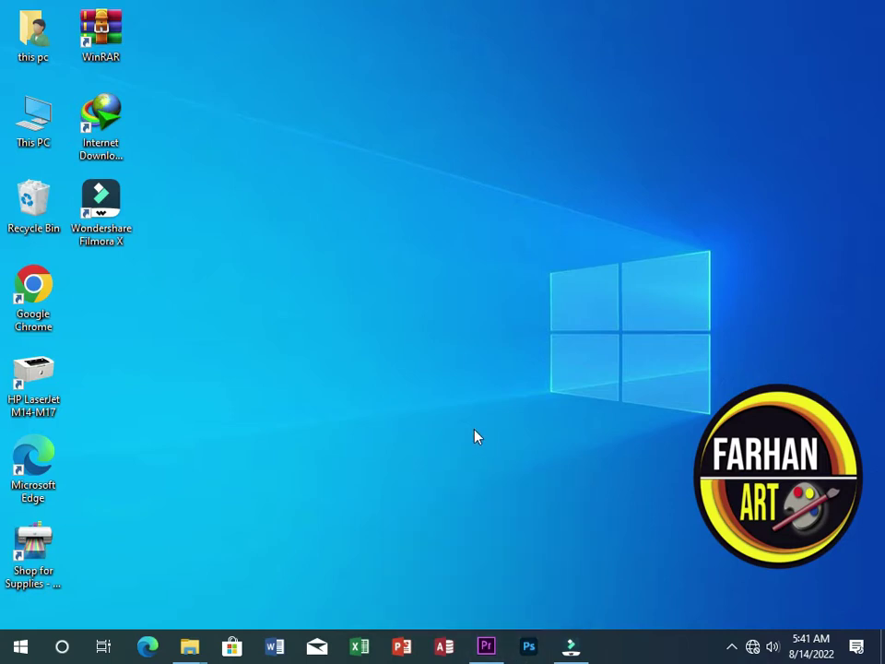
{"action": "left_click", "coordinate": [275, 645]}
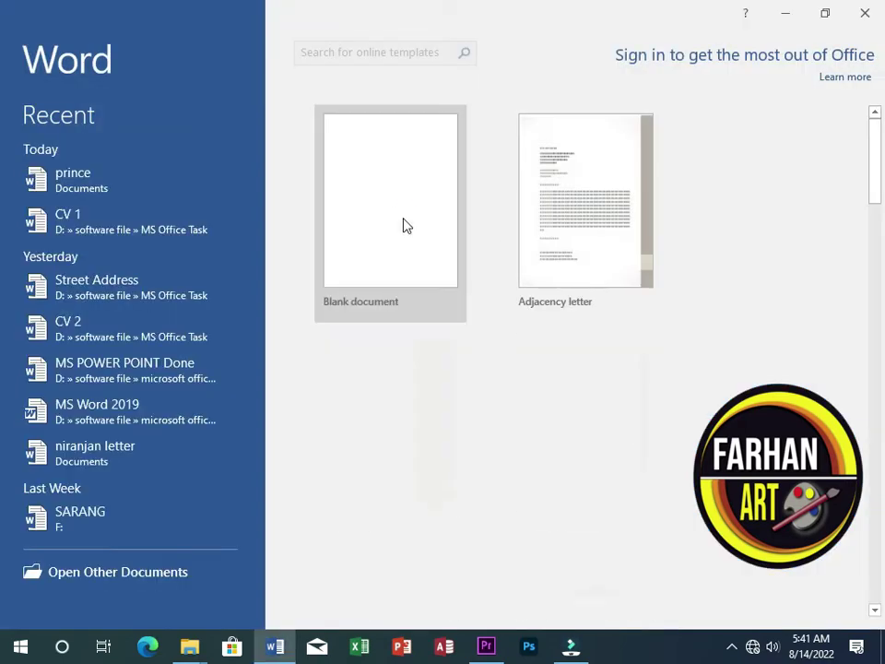
Create a blank document and bring up the Insert tab's table-size grid.
{"action": "left_click", "coordinate": [405, 225]}
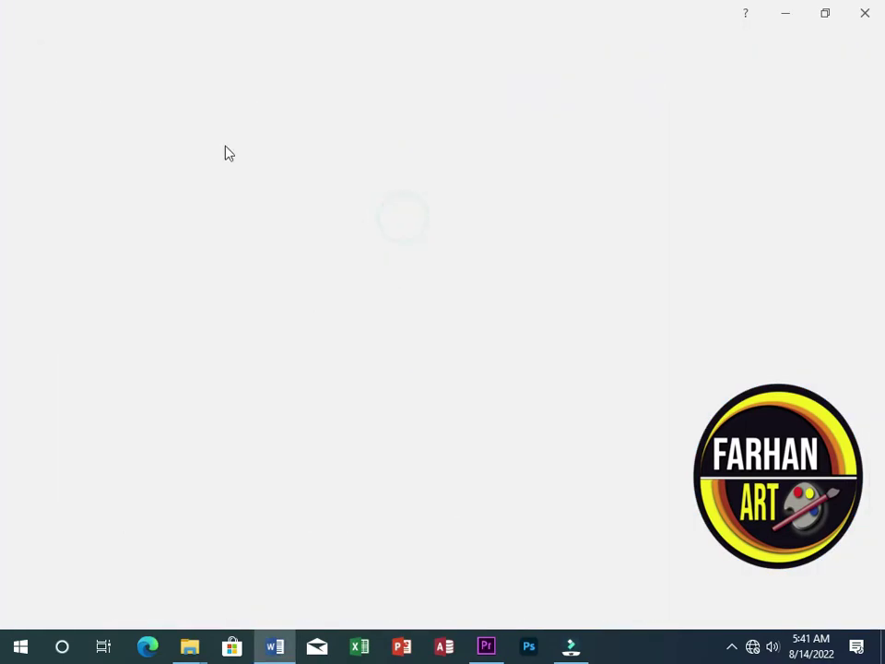
{"action": "left_click", "coordinate": [132, 40]}
{"action": "left_click", "coordinate": [60, 108]}
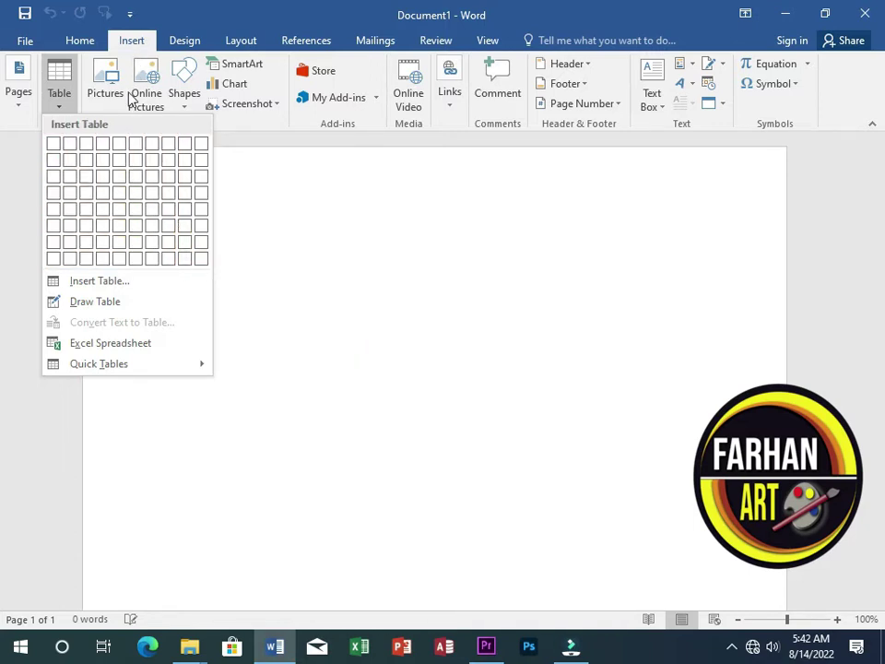
{"action": "left_click", "coordinate": [107, 282]}
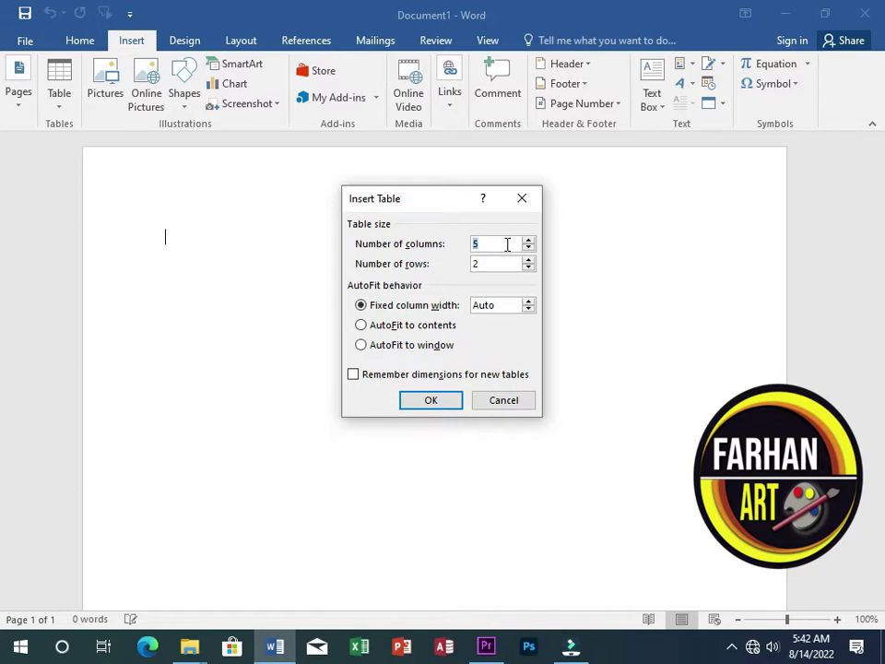
{"action": "double_click", "coordinate": [475, 263]}
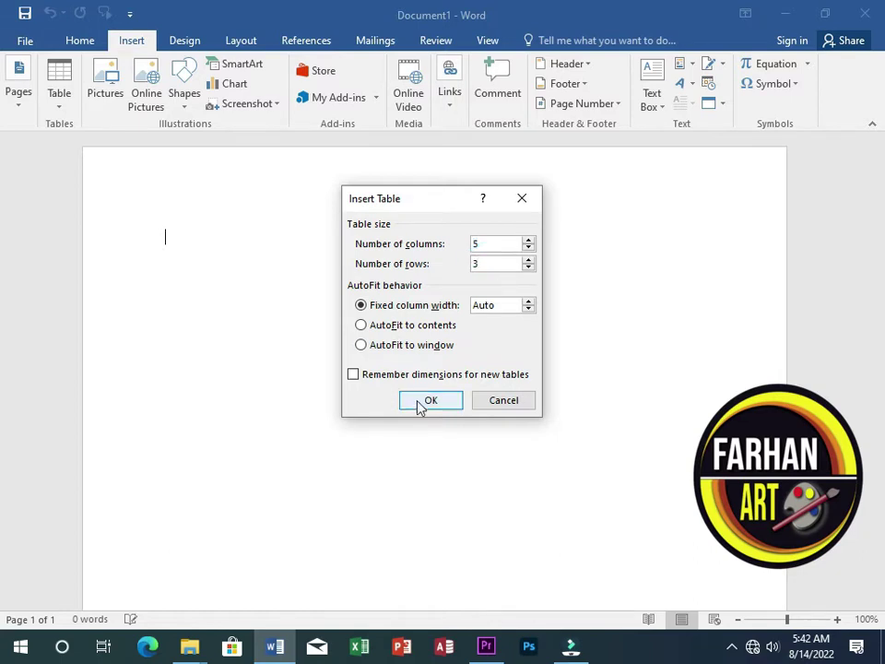
{"action": "left_click", "coordinate": [420, 403]}
{"action": "left_click", "coordinate": [159, 223]}
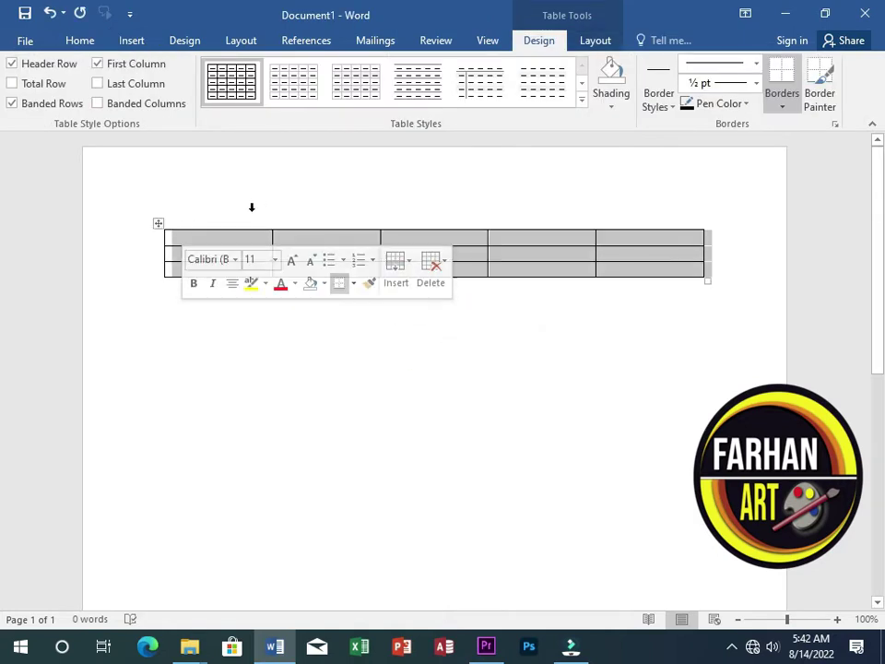
{"action": "left_click", "coordinate": [255, 196]}
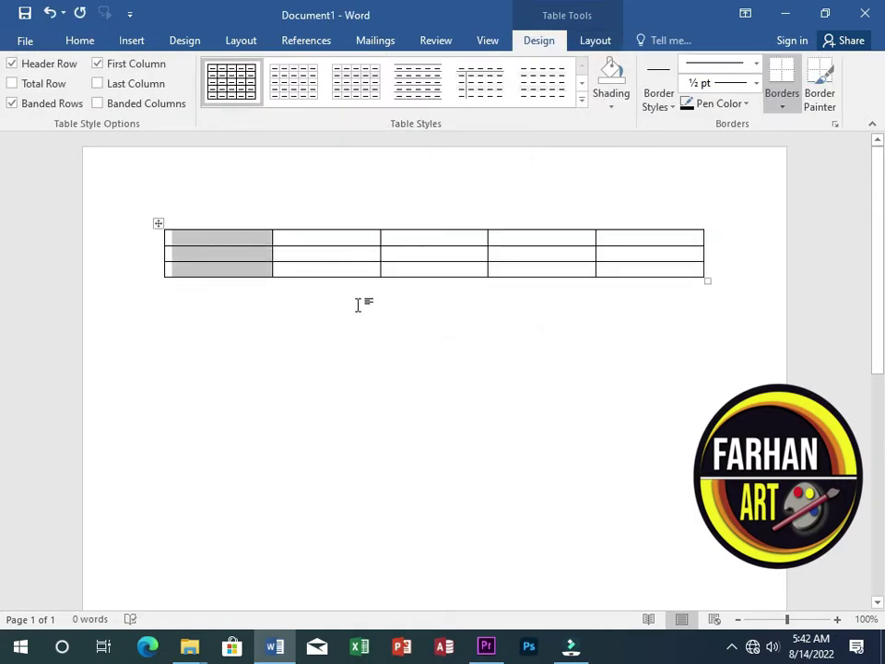
{"action": "key", "text": "ctrl+a"}
{"action": "key", "text": "BackSpace"}
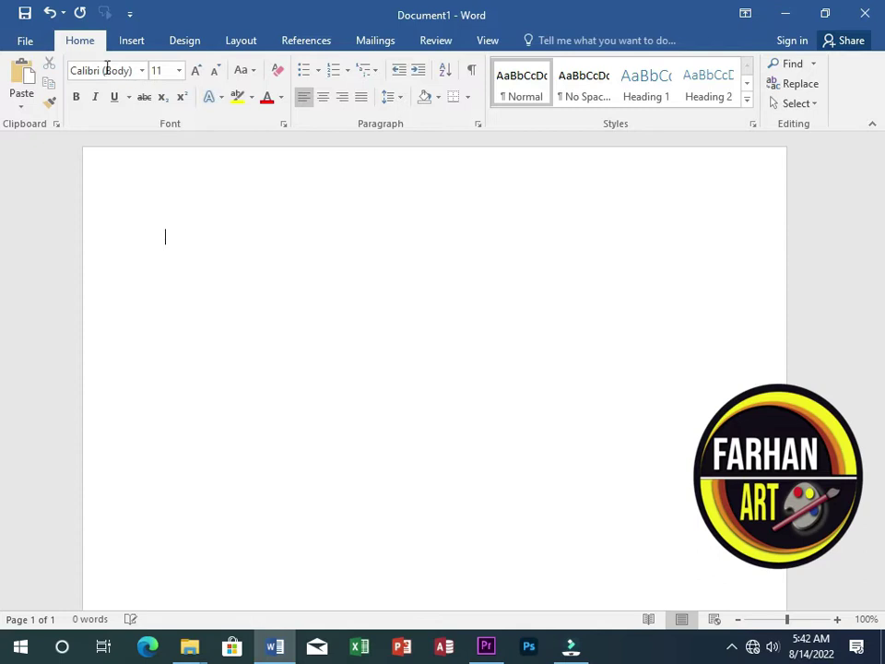
{"action": "left_click", "coordinate": [129, 42]}
{"action": "left_click", "coordinate": [61, 102]}
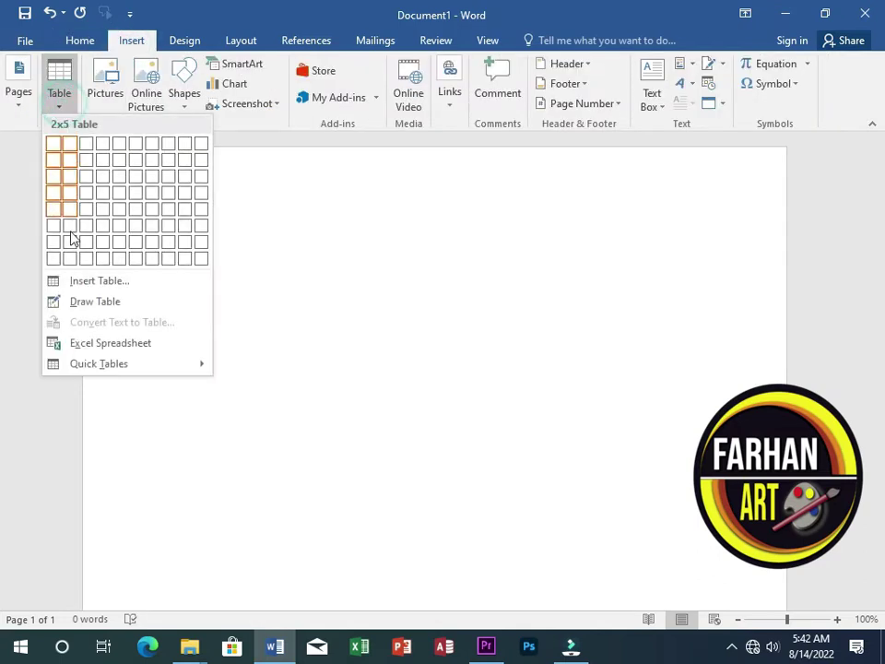
{"action": "left_click", "coordinate": [81, 300]}
{"action": "left_click_drag", "start_coordinate": [193, 229], "coordinate": [669, 430]}
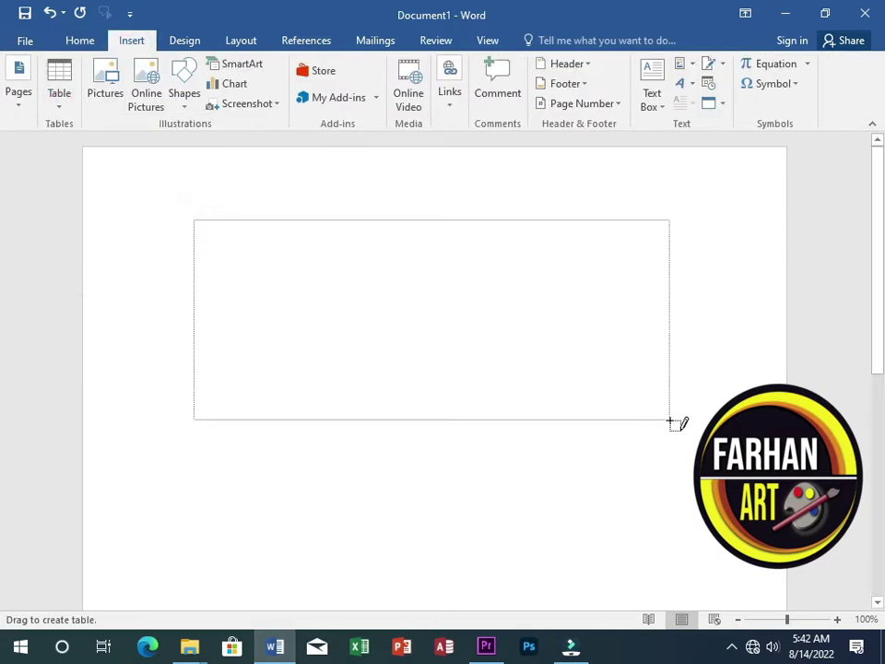
{"action": "left_click_drag", "start_coordinate": [372, 233], "coordinate": [372, 426]}
{"action": "left_click_drag", "start_coordinate": [435, 235], "coordinate": [435, 425]}
{"action": "left_click_drag", "start_coordinate": [212, 304], "coordinate": [663, 305]}
{"action": "left_click_drag", "start_coordinate": [276, 351], "coordinate": [516, 352]}
{"action": "left_click_drag", "start_coordinate": [263, 382], "coordinate": [553, 382]}
{"action": "left_click_drag", "start_coordinate": [243, 255], "coordinate": [437, 255]}
{"action": "left_click_drag", "start_coordinate": [300, 271], "coordinate": [589, 282]}
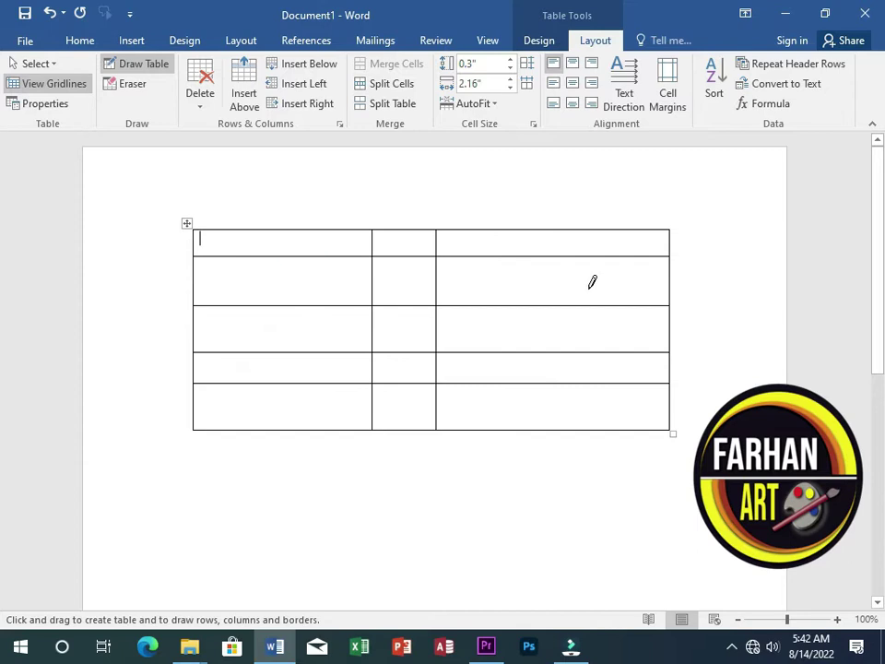
{"action": "key", "text": "ctrl+a"}
{"action": "key", "text": "Delete"}
Insert a 6-column by 8-row table into the document.
{"action": "left_click", "coordinate": [129, 39]}
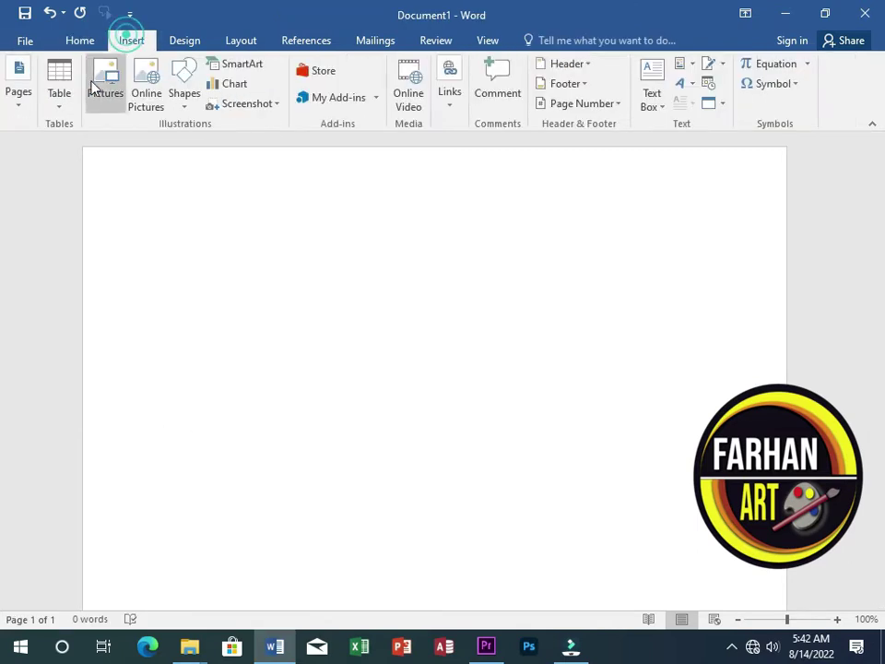
{"action": "left_click", "coordinate": [58, 109]}
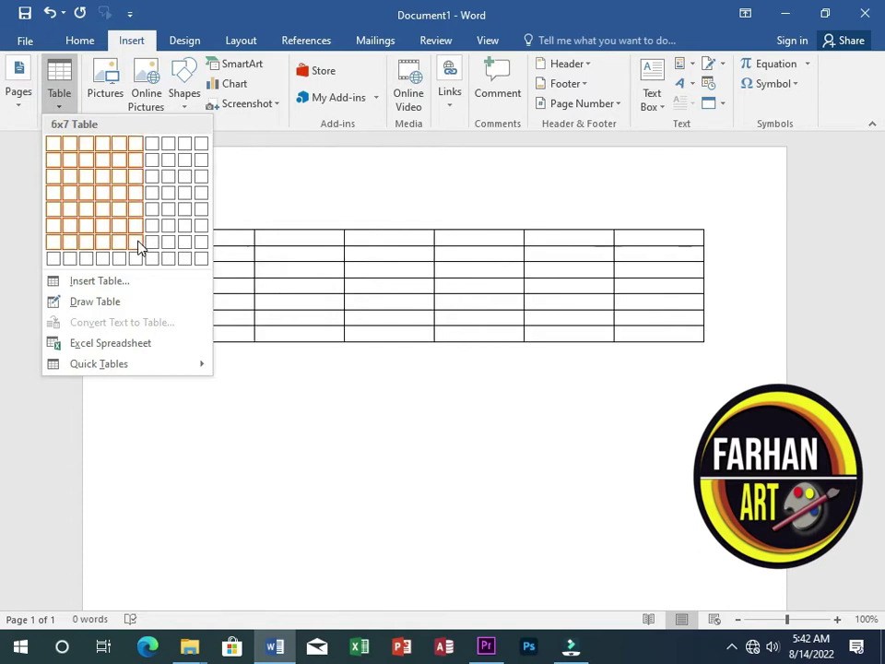
{"action": "left_click", "coordinate": [132, 259]}
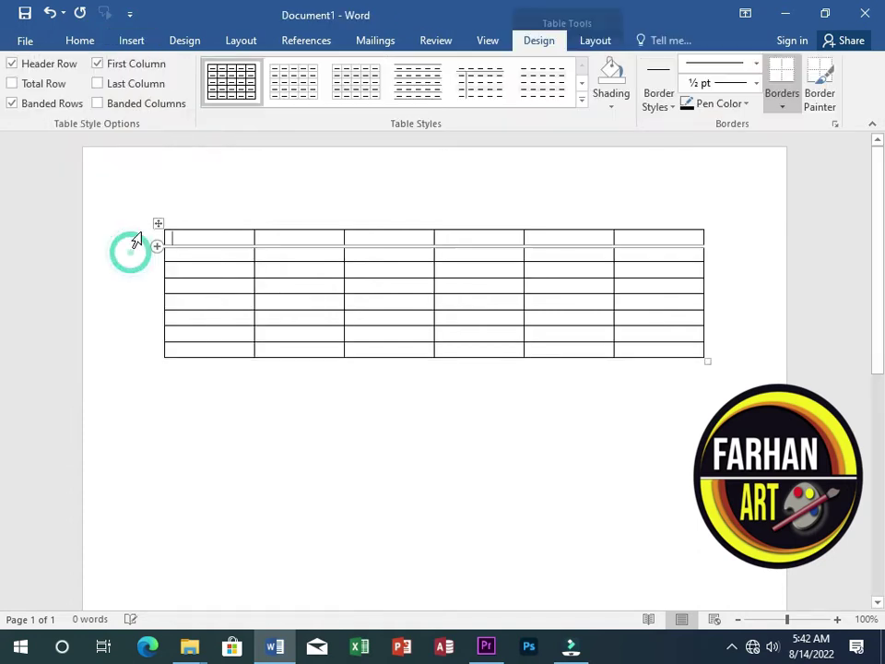
{"action": "left_click", "coordinate": [197, 241]}
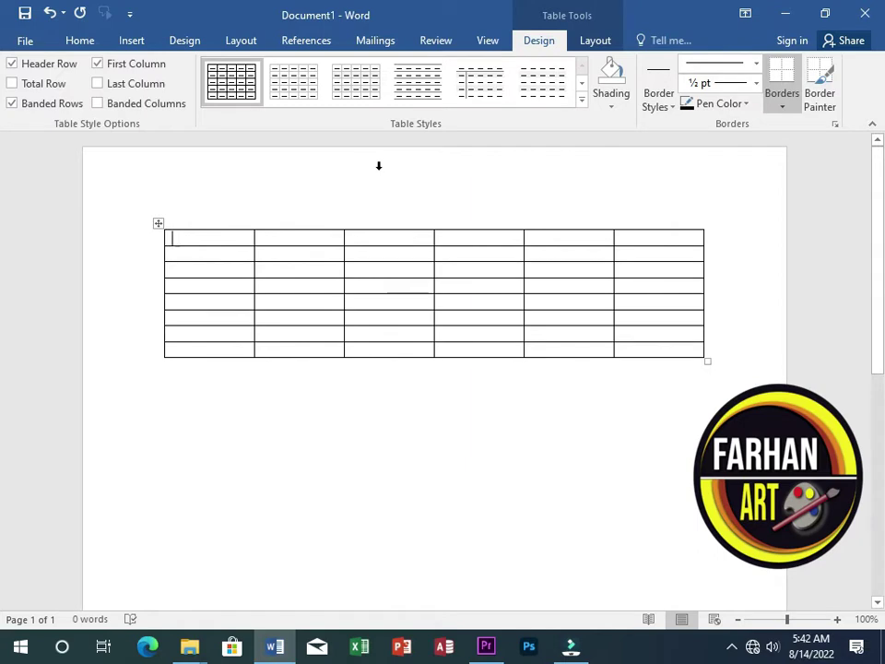
{"action": "left_click", "coordinate": [83, 41]}
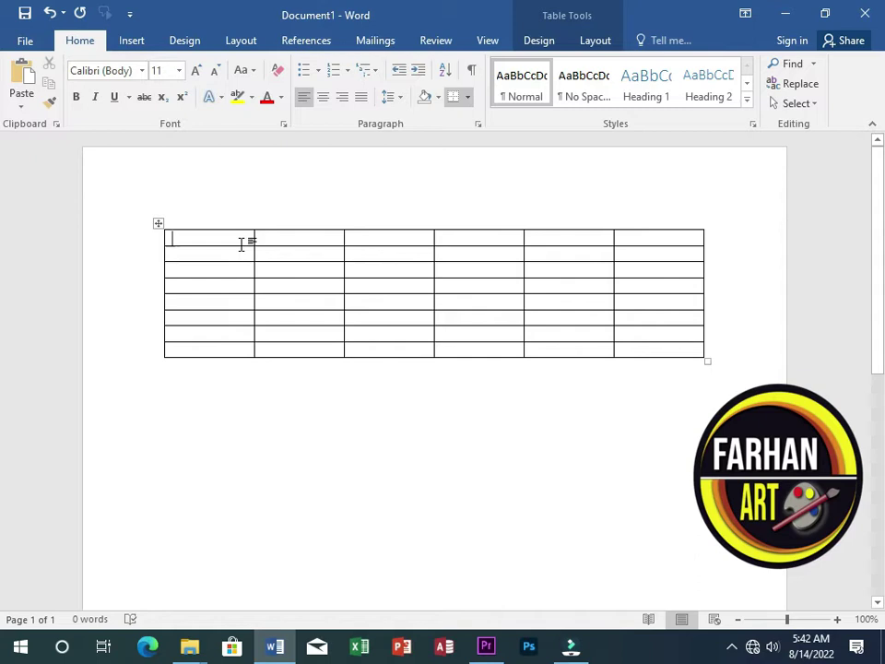
Type the heading Name into the first cell of row 1.
{"action": "double_click", "coordinate": [229, 237]}
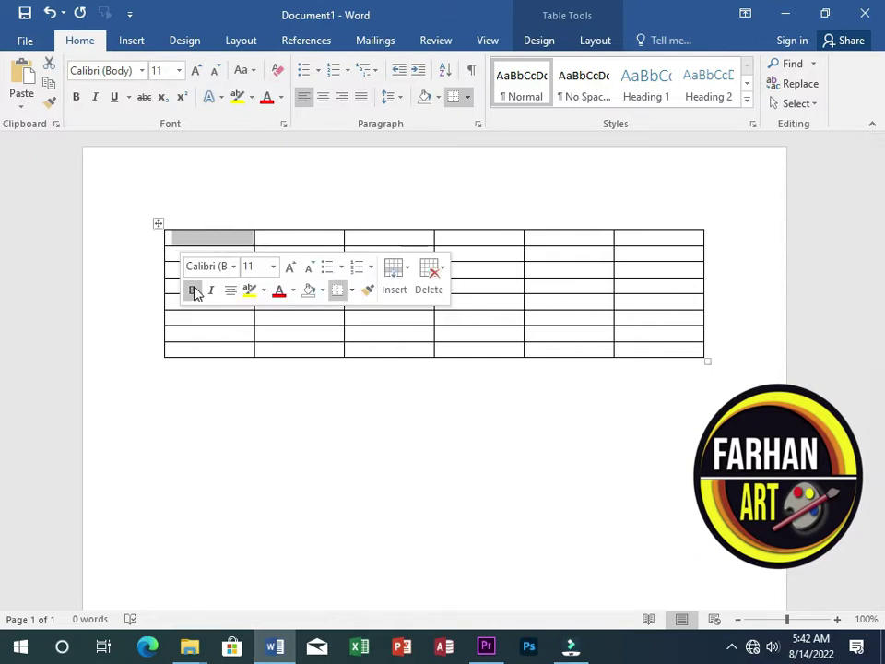
{"action": "mouse_move", "coordinate": [195, 317]}
{"action": "left_mouse_down"}
{"action": "mouse_move", "coordinate": [261, 324]}
{"action": "mouse_move", "coordinate": [223, 316]}
{"action": "left_mouse_up"}
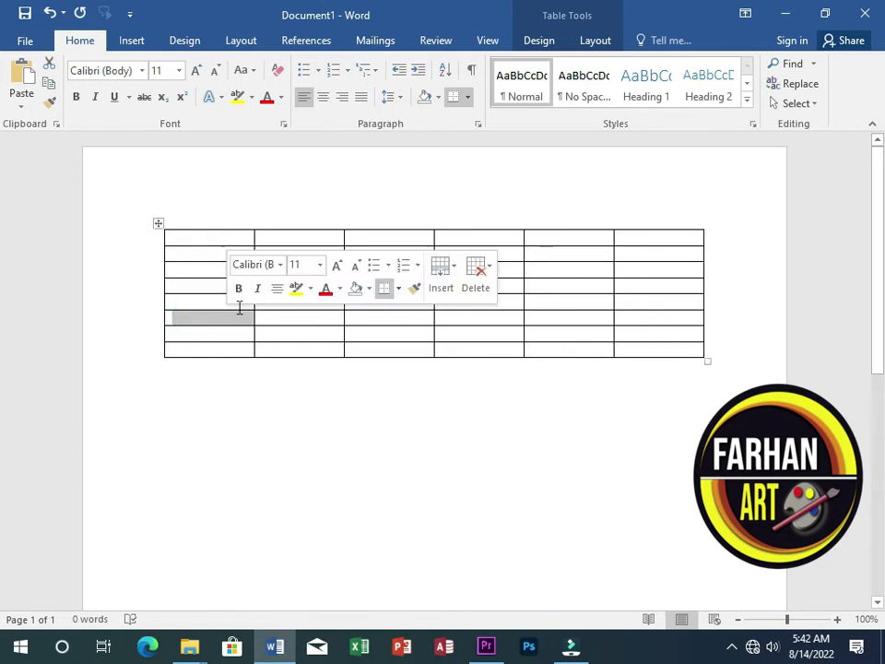
{"action": "left_click", "coordinate": [204, 272]}
{"action": "left_click", "coordinate": [219, 238]}
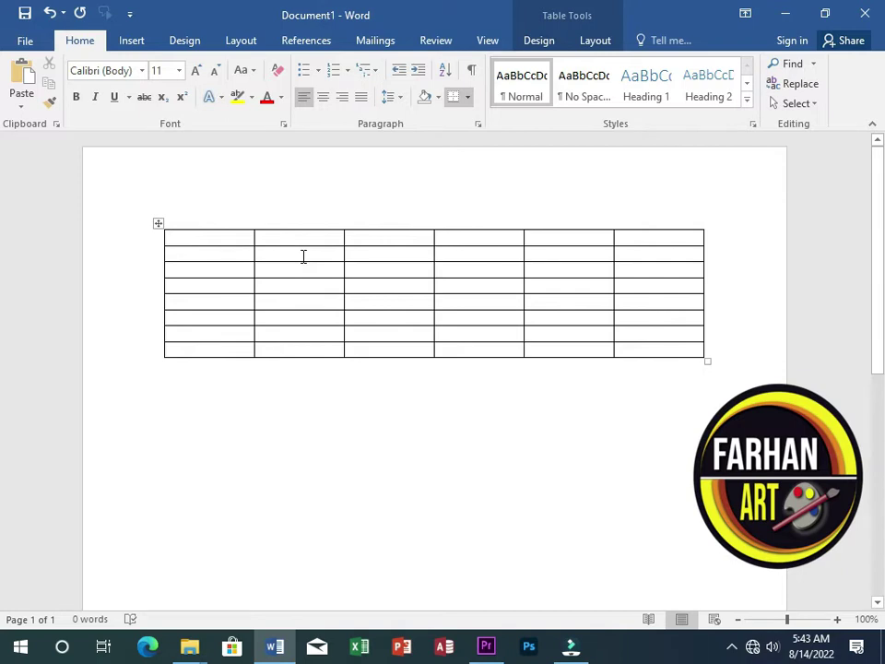
{"action": "type", "text": "Name"}
{"action": "key", "text": "Tab"}
Enter the Father name and address headings in the following header cells.
{"action": "left_click", "coordinate": [350, 238]}
{"action": "left_click", "coordinate": [308, 237]}
{"action": "left_click", "coordinate": [300, 237]}
{"action": "type", "text": "fr"}
{"action": "key", "text": "Tab"}
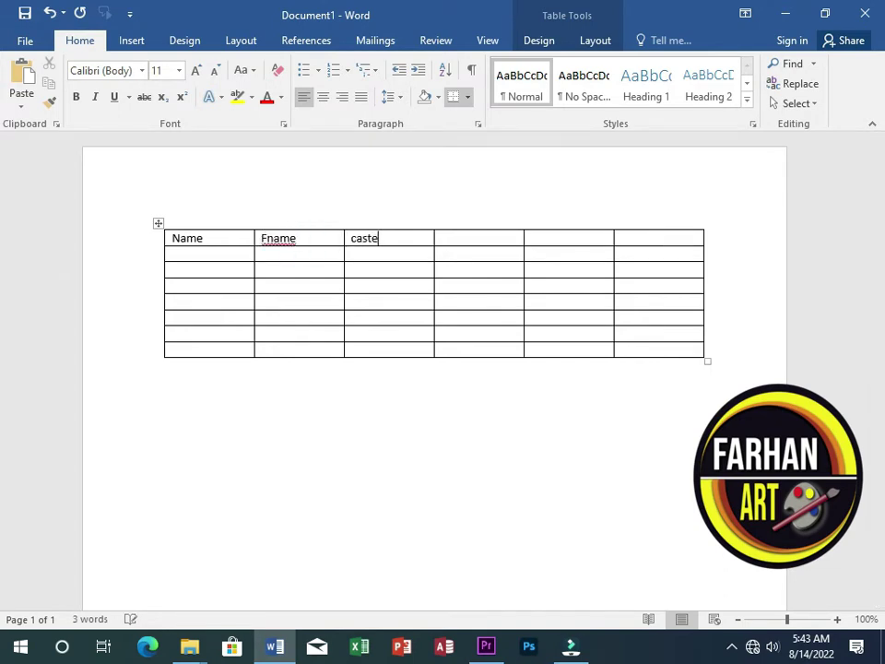
{"action": "left_click", "coordinate": [266, 237]}
{"action": "type", "text": "ather"}
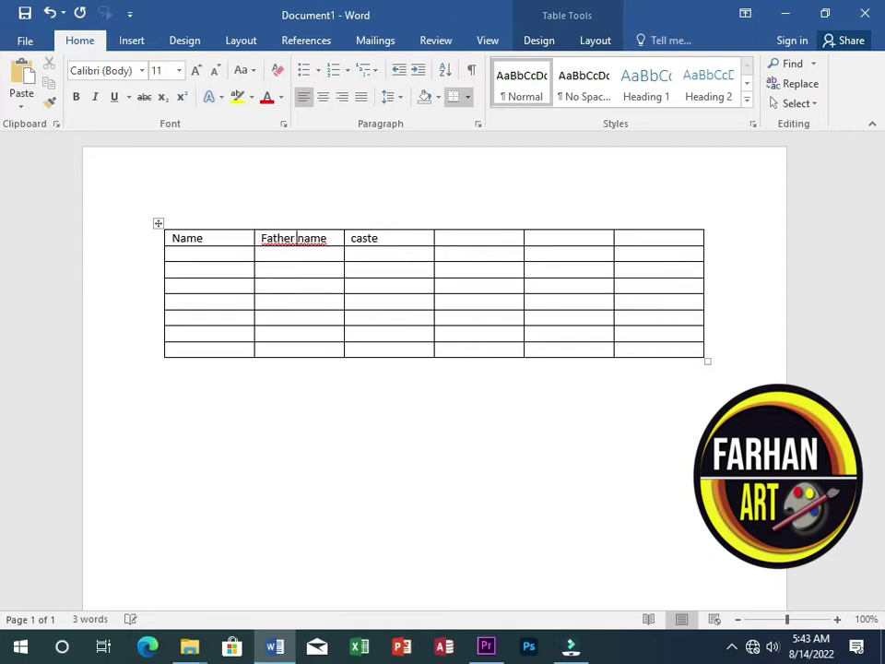
{"action": "left_click", "coordinate": [484, 239]}
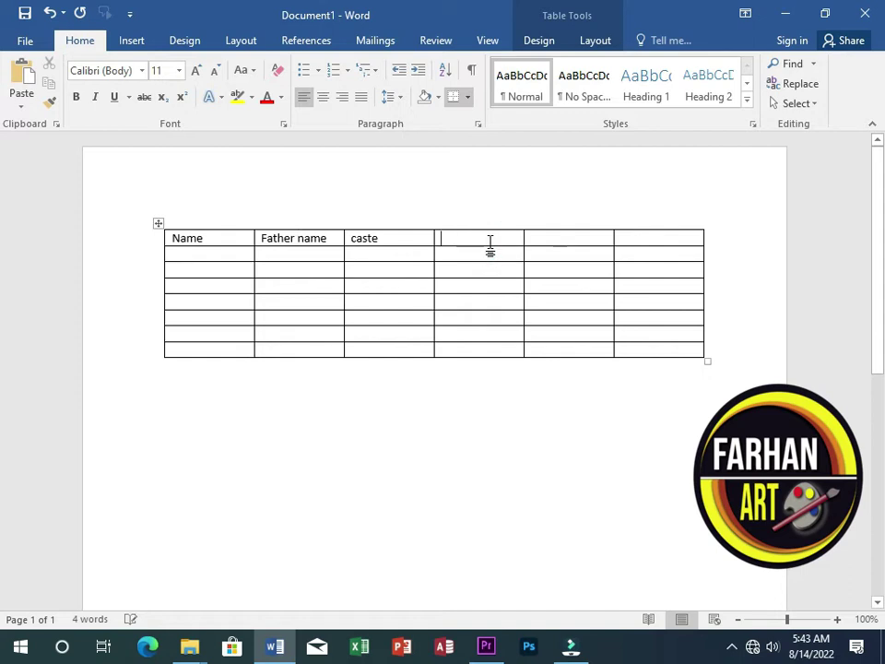
{"action": "type", "text": "a"}
{"action": "type", "text": "ddress"}
Select the whole table, clear its borders with No Border, then apply All Borders.
{"action": "left_click_drag", "start_coordinate": [598, 391], "coordinate": [204, 234]}
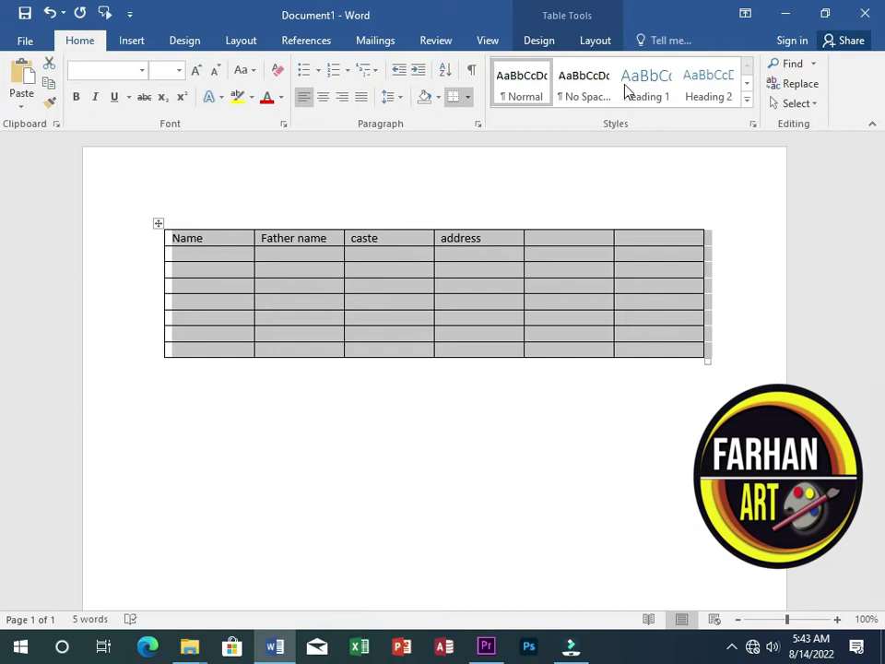
{"action": "left_click", "coordinate": [600, 51]}
{"action": "left_click", "coordinate": [535, 40]}
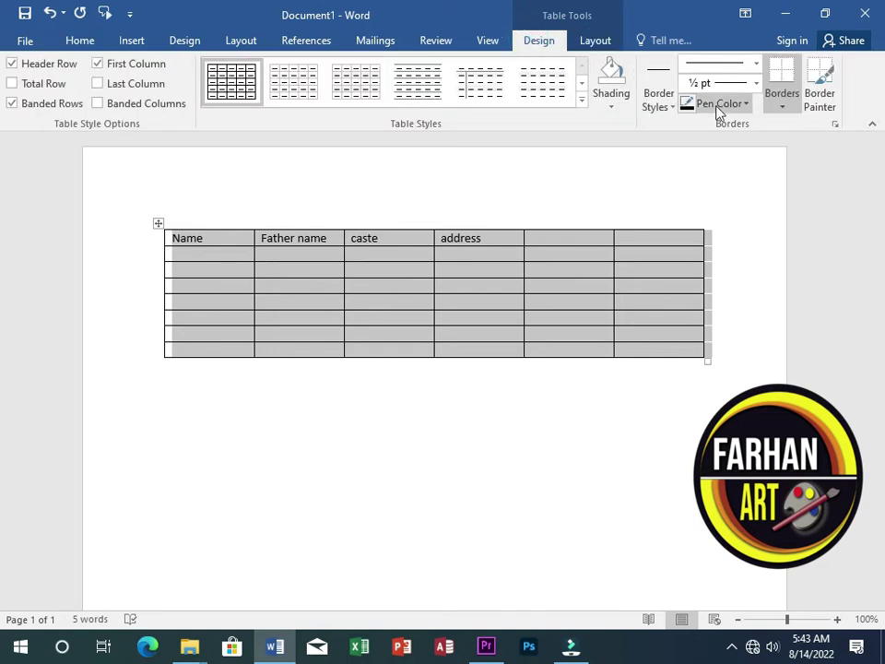
{"action": "left_click", "coordinate": [782, 108]}
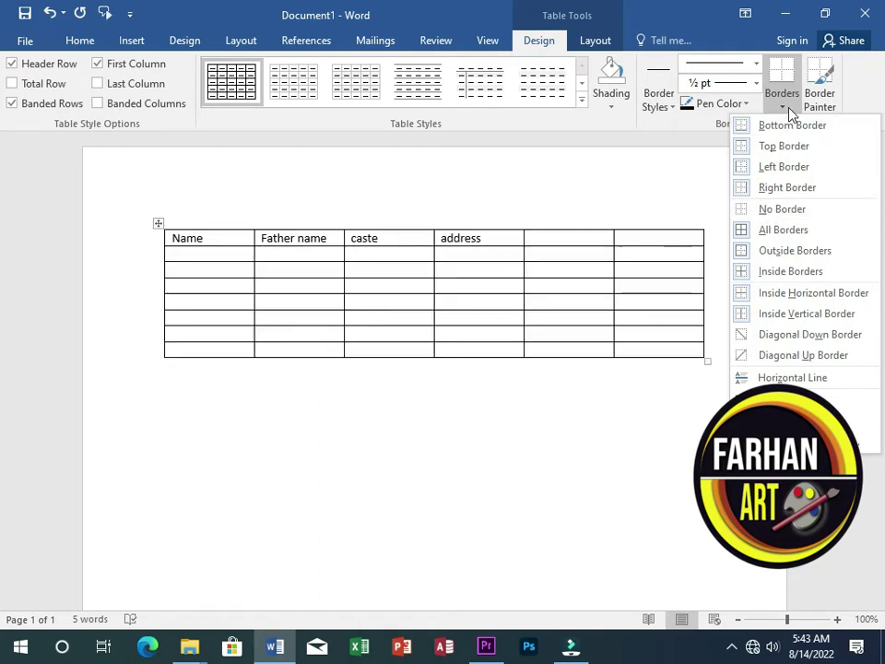
{"action": "left_click", "coordinate": [777, 210]}
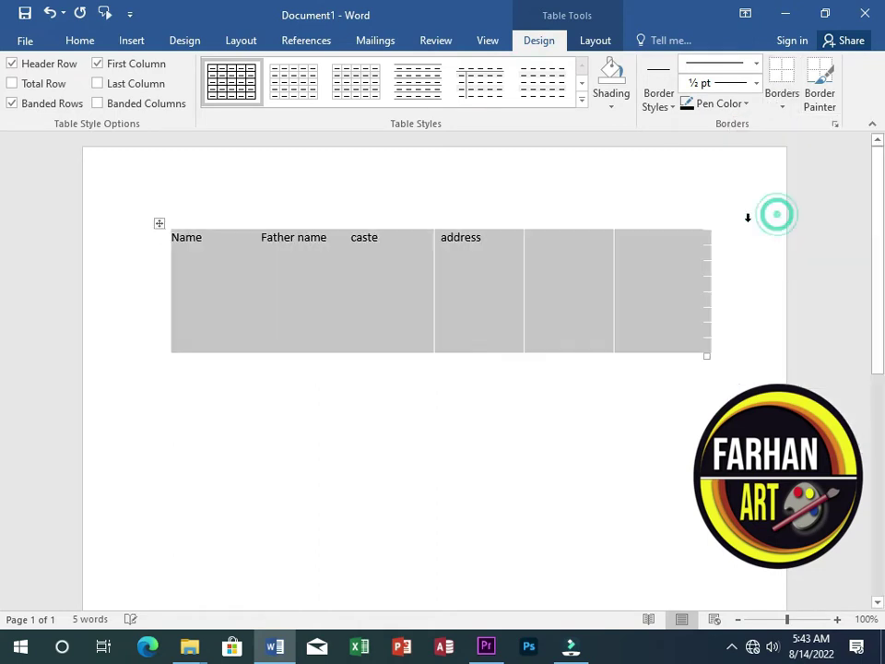
{"action": "left_click", "coordinate": [781, 103]}
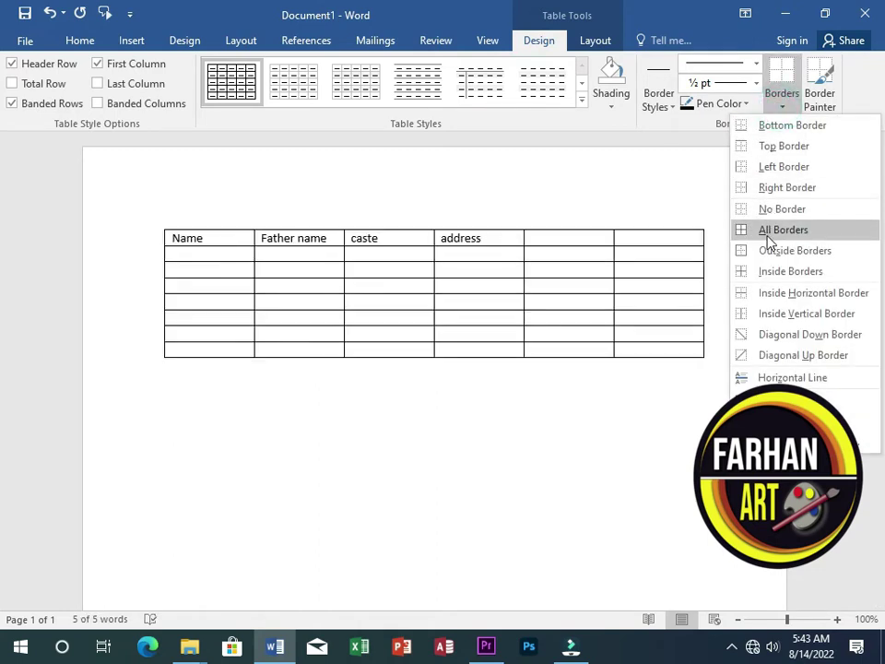
{"action": "left_click", "coordinate": [767, 235]}
Drag the table's corner to make it slightly narrower.
{"action": "left_click", "coordinate": [488, 265]}
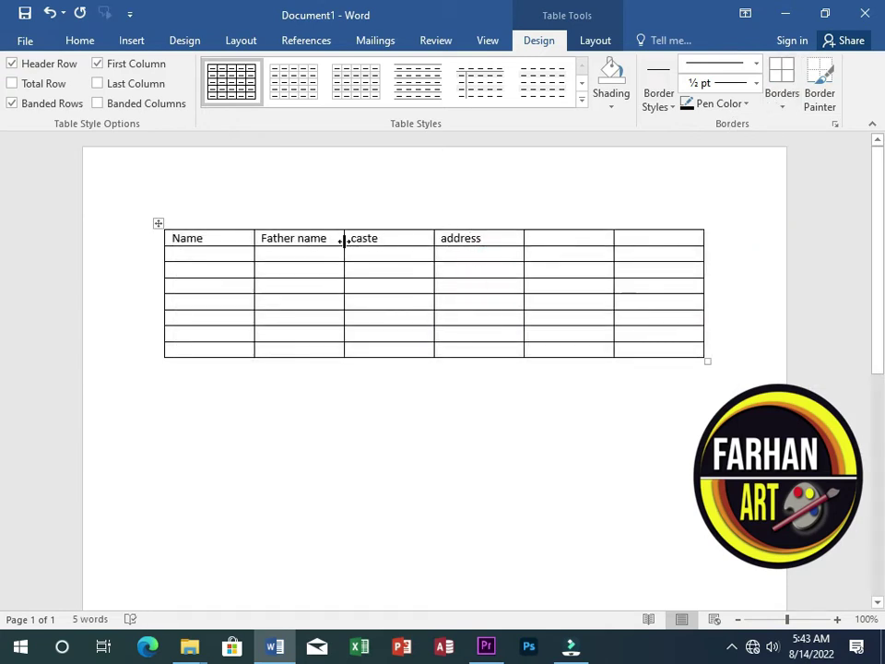
{"action": "left_click", "coordinate": [220, 344]}
{"action": "left_click_drag", "start_coordinate": [708, 361], "coordinate": [698, 352]}
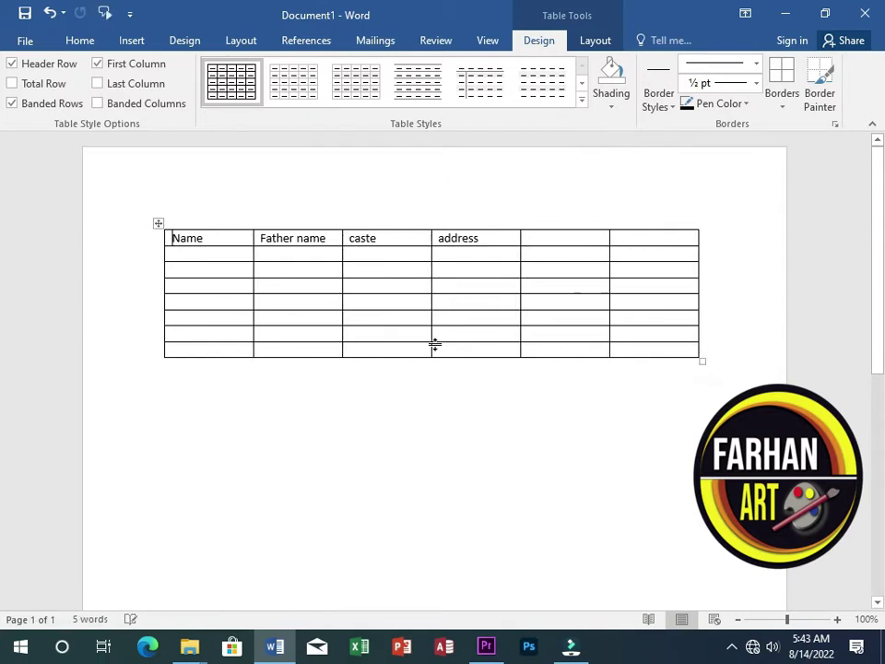
{"action": "left_click", "coordinate": [483, 223]}
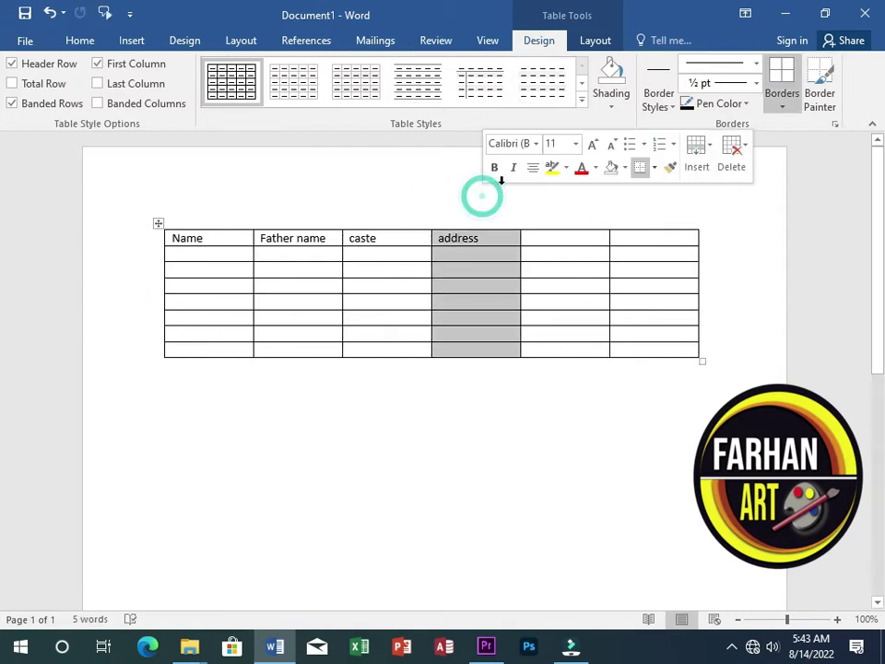
{"action": "left_click", "coordinate": [366, 223]}
{"action": "left_click", "coordinate": [403, 436]}
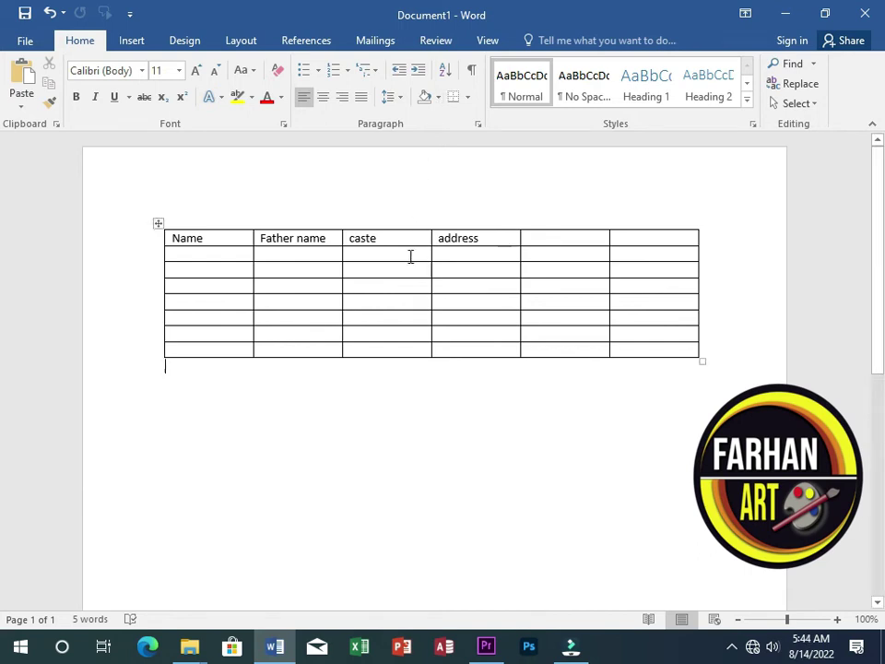
{"action": "left_click", "coordinate": [415, 261]}
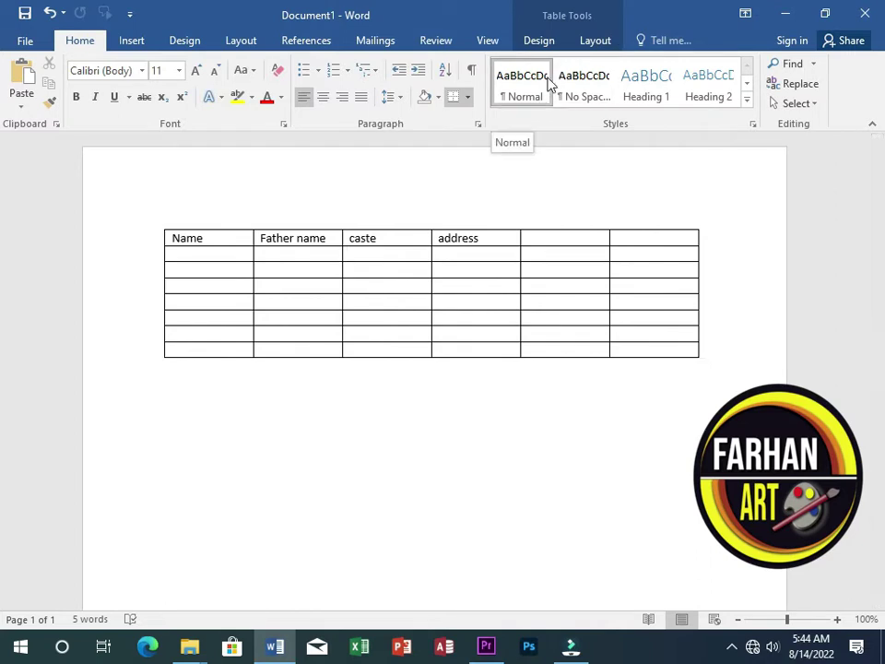
Insert several empty rows above row 2 to lengthen the table.
{"action": "left_click", "coordinate": [583, 46]}
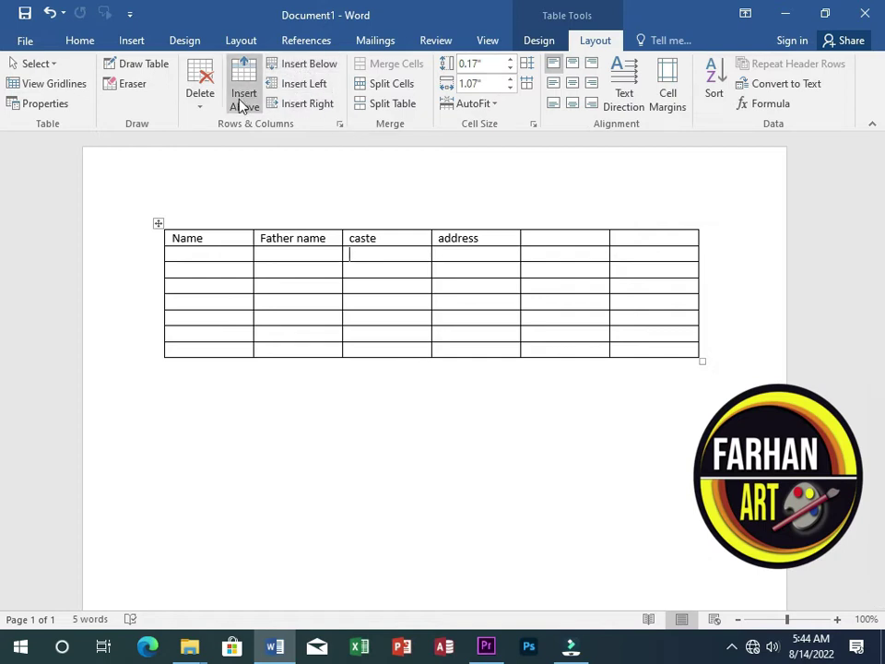
{"action": "left_click", "coordinate": [175, 255]}
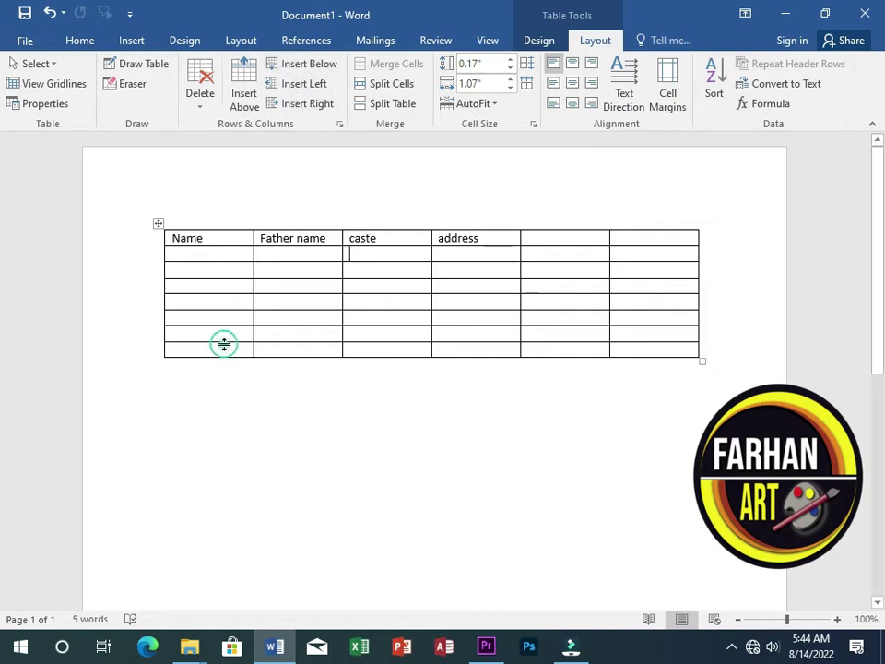
{"action": "left_click", "coordinate": [247, 85]}
{"action": "left_click", "coordinate": [260, 95]}
{"action": "left_click", "coordinate": [301, 64]}
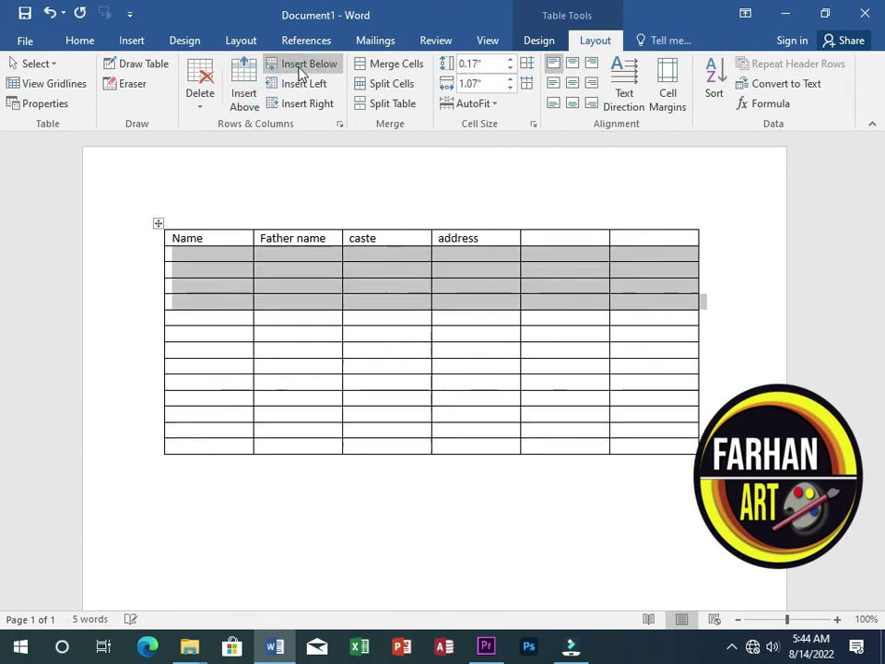
{"action": "left_click", "coordinate": [296, 65]}
{"action": "left_click", "coordinate": [240, 101]}
{"action": "left_click", "coordinate": [241, 103]}
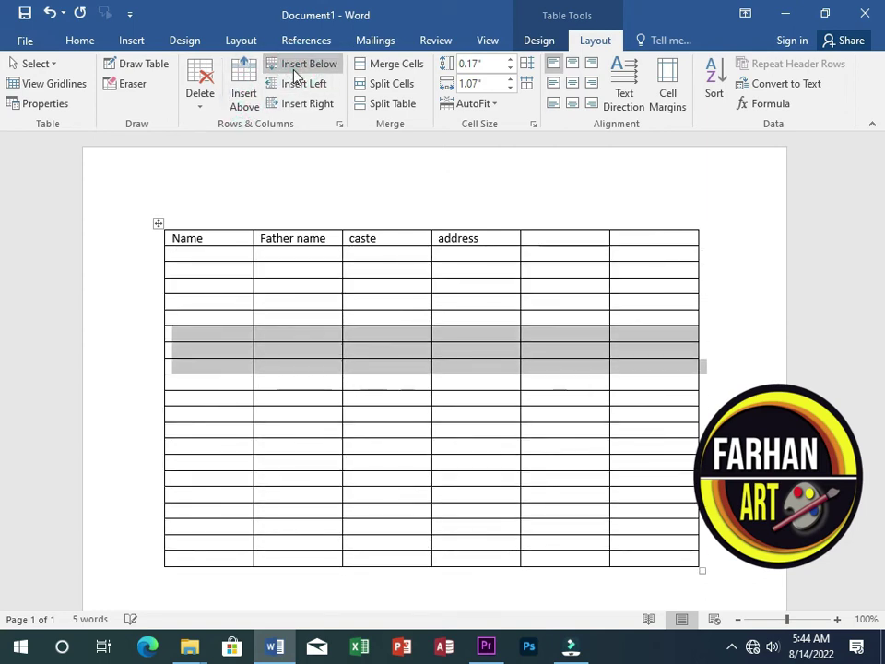
{"action": "left_click", "coordinate": [240, 106]}
Add blank columns left of Father name, undoing the extra insertions.
{"action": "left_click", "coordinate": [318, 265]}
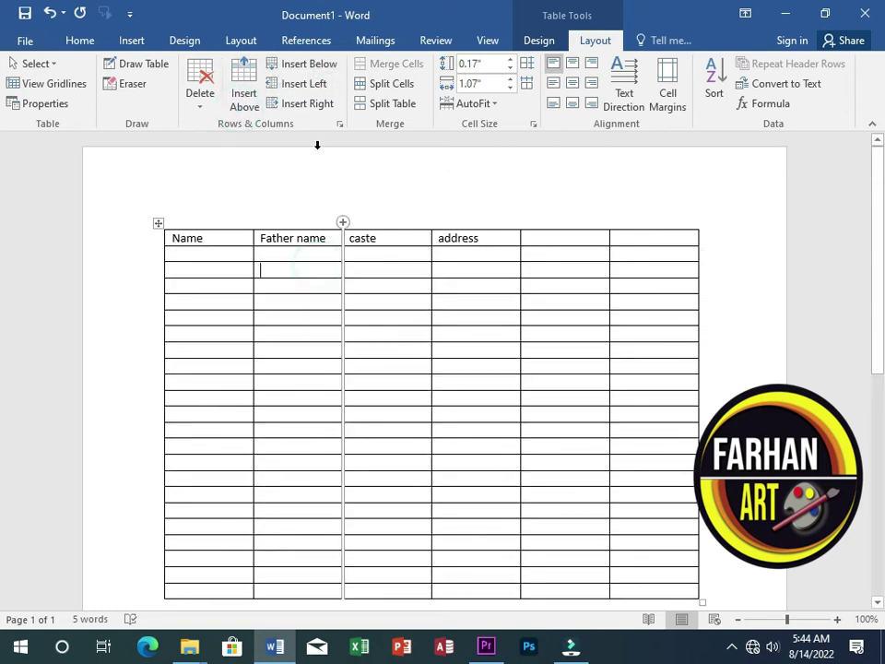
{"action": "left_click", "coordinate": [316, 84]}
{"action": "left_click", "coordinate": [312, 103]}
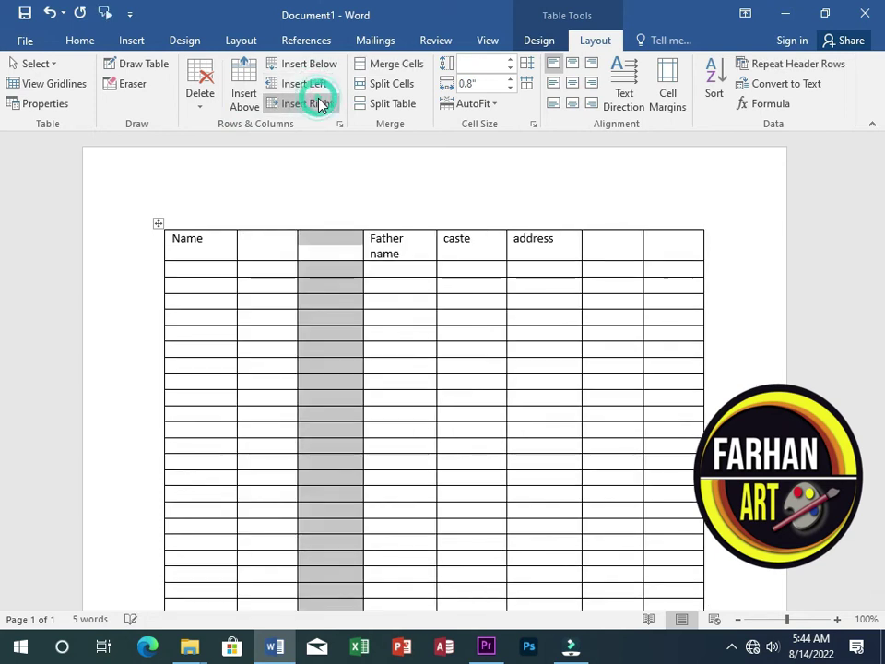
{"action": "left_click", "coordinate": [306, 84]}
{"action": "left_click", "coordinate": [309, 103]}
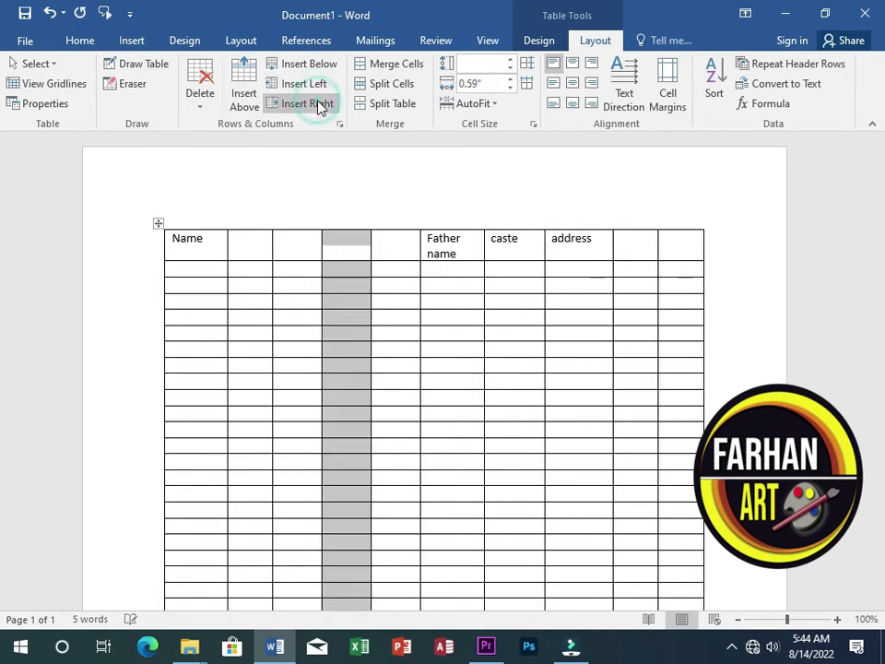
{"action": "key", "text": "ctrl+z"}
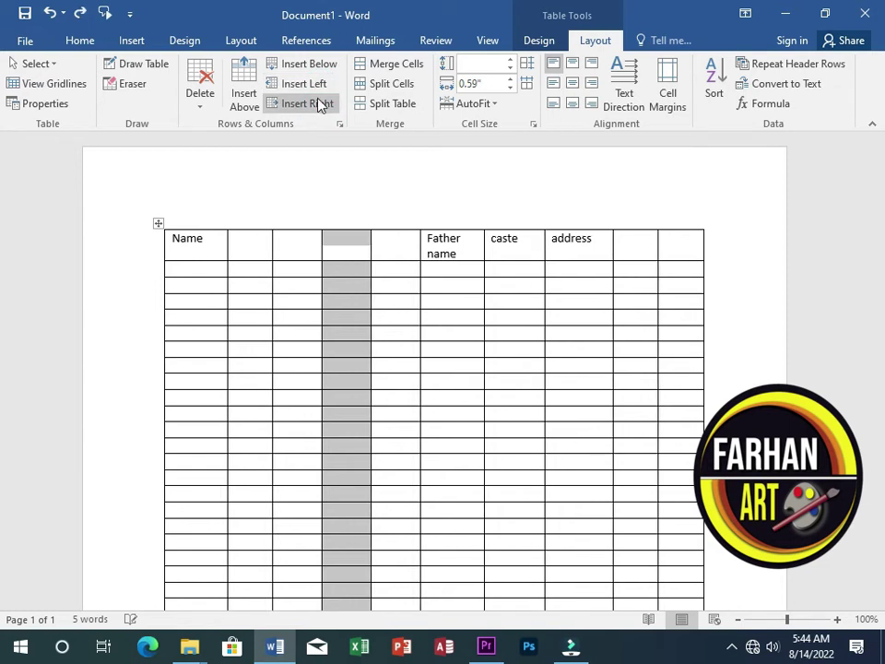
{"action": "key", "text": "ctrl+z"}
{"action": "key", "text": "ctrl+z"}
{"action": "key", "text": "ctrl+z"}
{"action": "left_click", "coordinate": [320, 92]}
{"action": "key", "text": "ctrl+z"}
{"action": "left_click", "coordinate": [316, 104]}
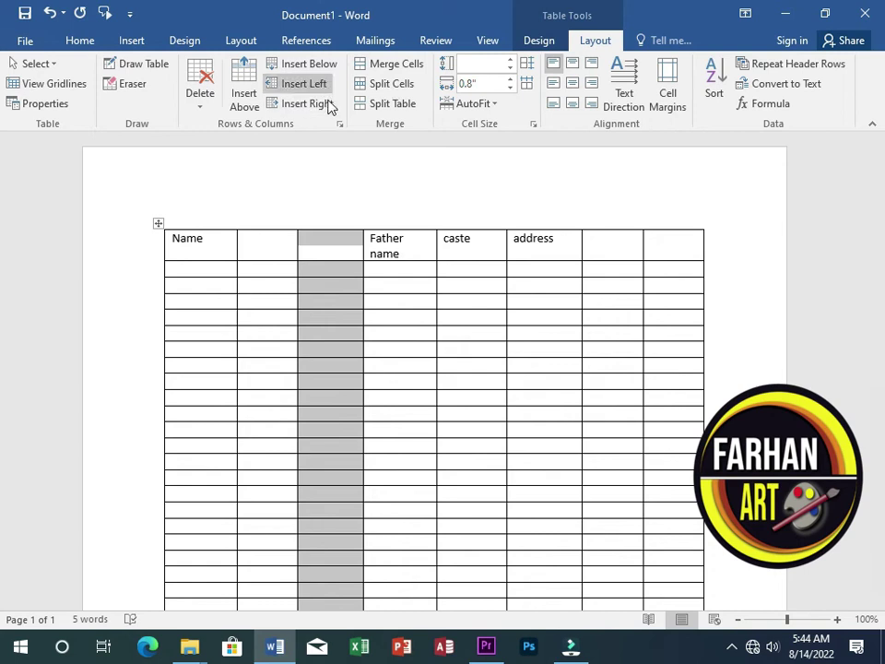
Delete a blank column and then the Father name column.
{"action": "left_click", "coordinate": [198, 102]}
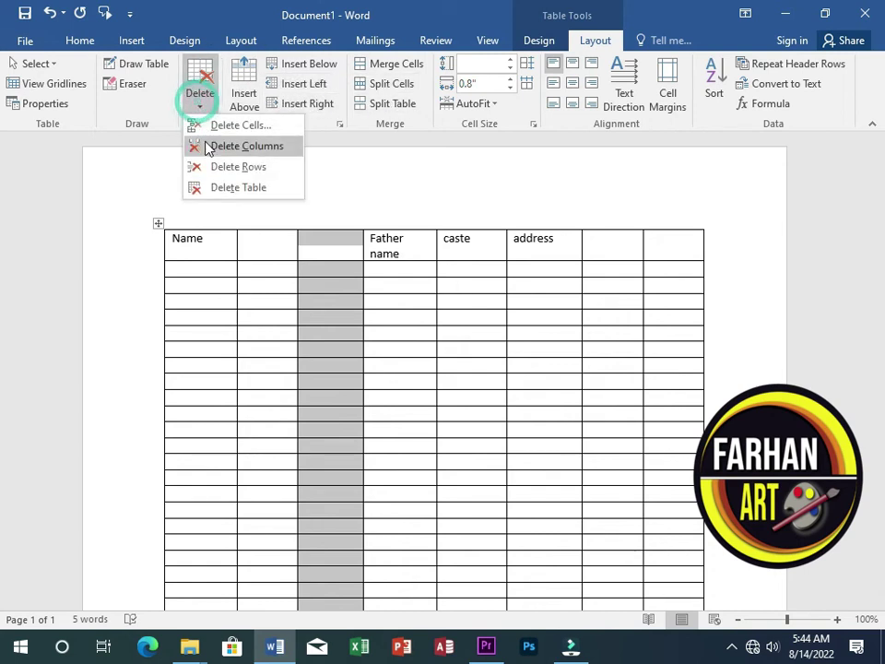
{"action": "left_click", "coordinate": [208, 147]}
{"action": "left_click", "coordinate": [347, 486]}
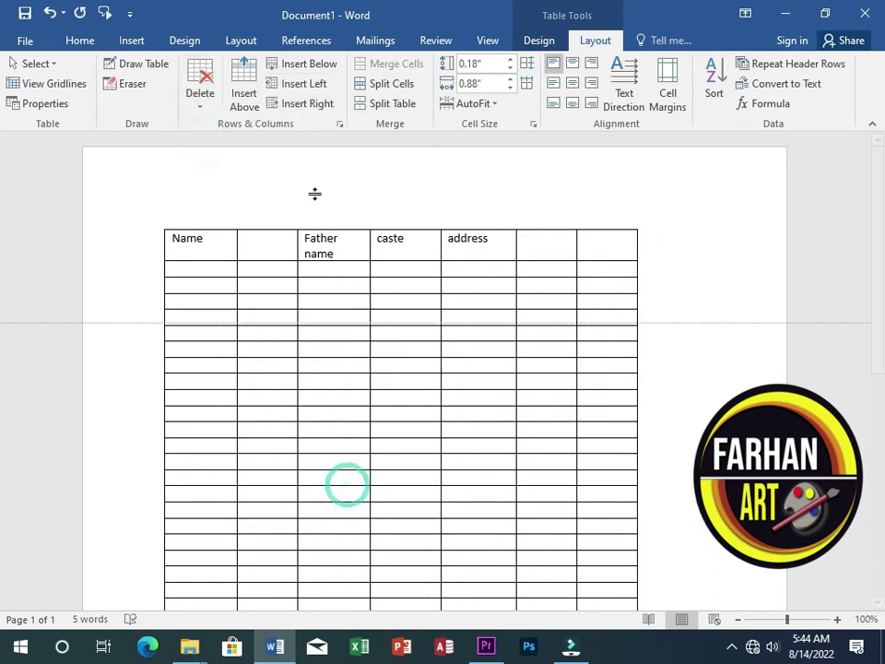
{"action": "left_click", "coordinate": [346, 204]}
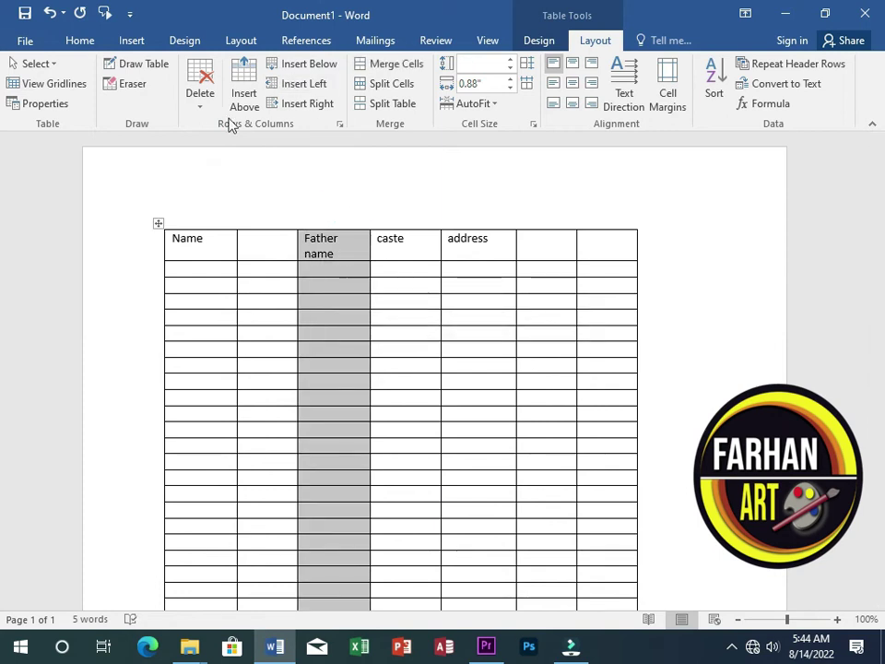
{"action": "left_click", "coordinate": [196, 103]}
{"action": "left_click", "coordinate": [212, 145]}
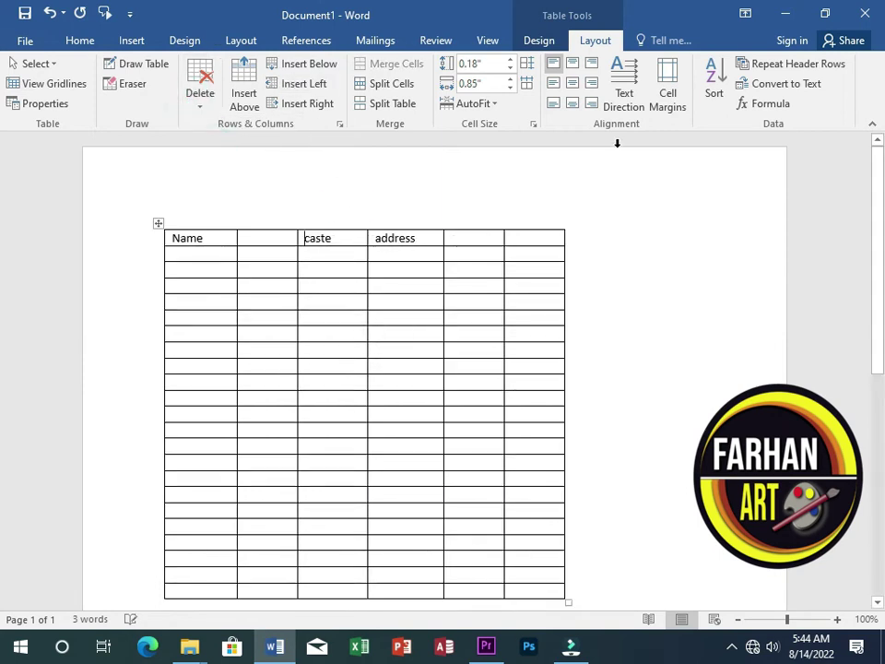
Apply a blue Grid Table style with a shaded header and banded rows.
{"action": "left_click", "coordinate": [538, 41]}
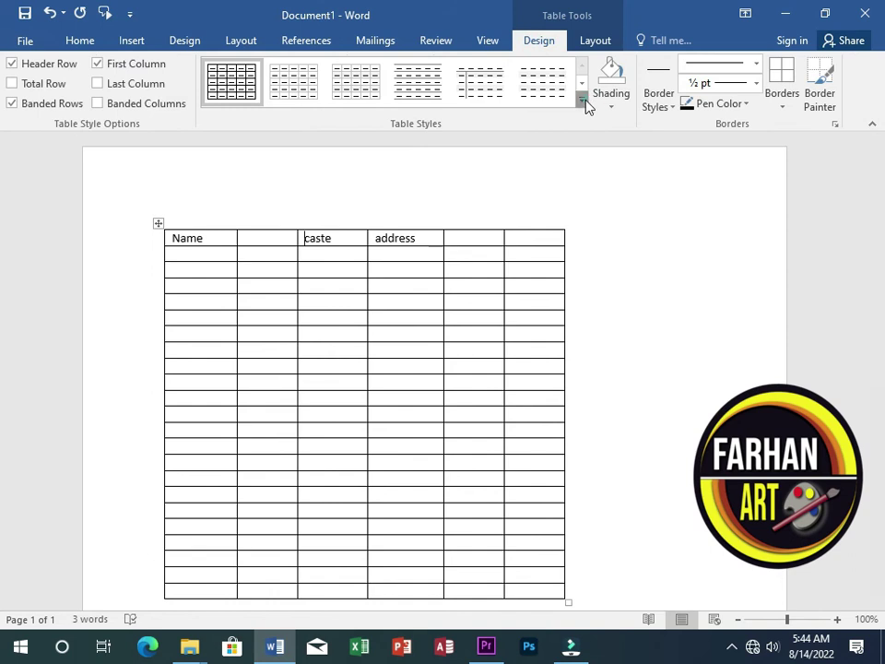
{"action": "left_click", "coordinate": [581, 99]}
{"action": "left_click", "coordinate": [306, 303]}
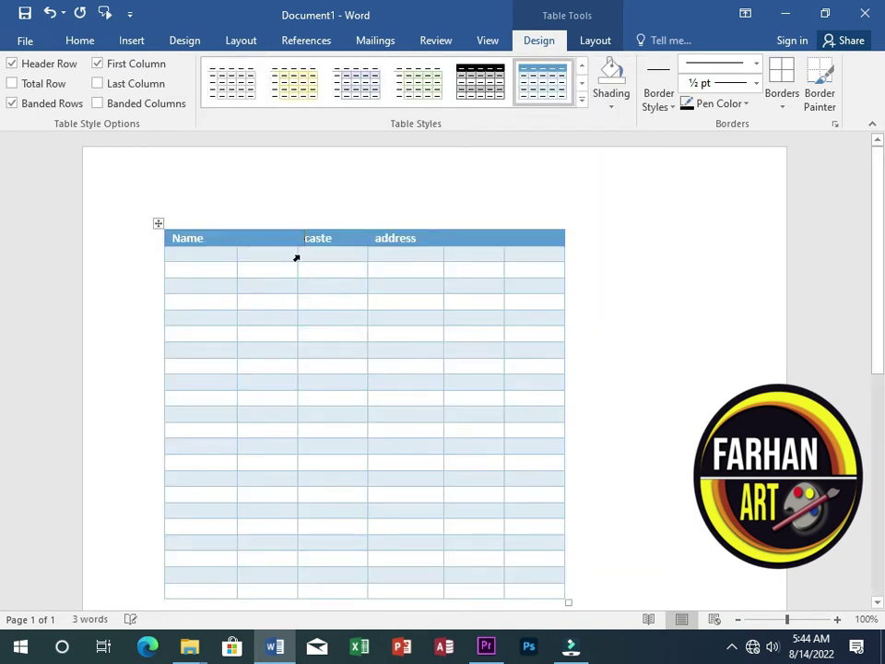
Change the cell text alignment, ending with bottom right.
{"action": "left_click", "coordinate": [248, 257]}
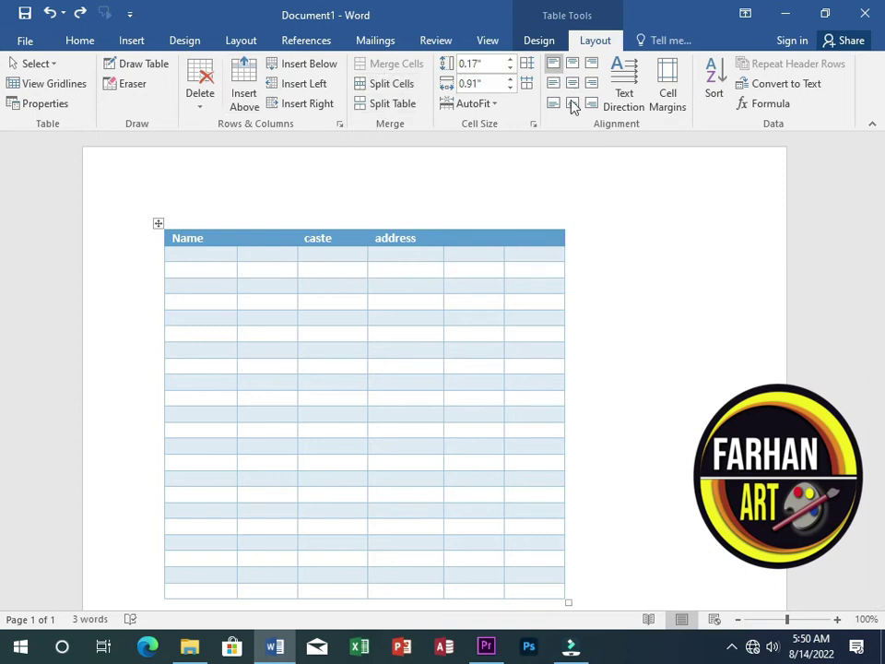
{"action": "left_click", "coordinate": [572, 84]}
{"action": "left_click", "coordinate": [590, 104]}
Delete the old table and insert a fresh 5x7 table, selecting its top three rows.
{"action": "key", "text": "ctrl+a"}
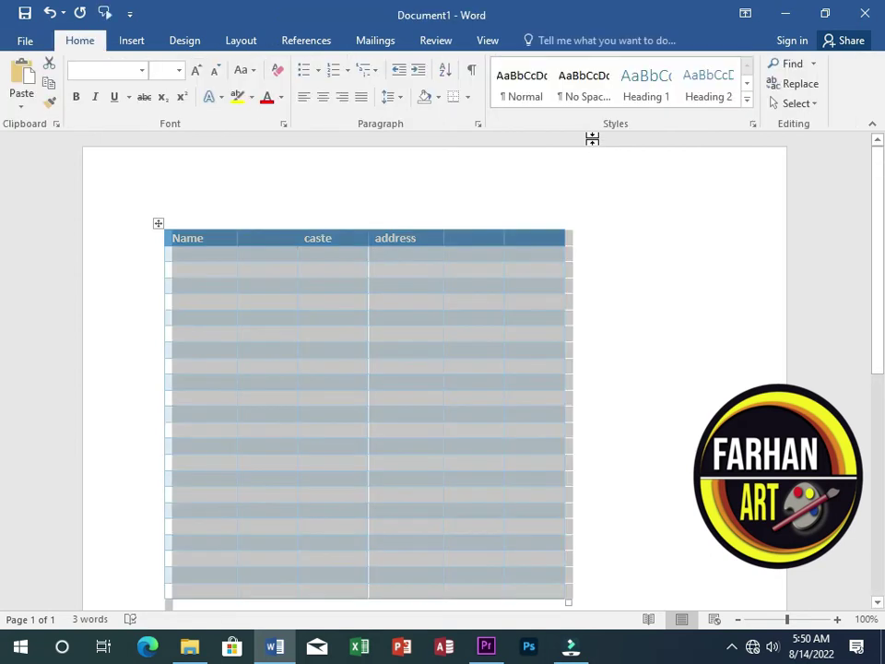
{"action": "key", "text": "Delete"}
{"action": "left_click", "coordinate": [131, 40]}
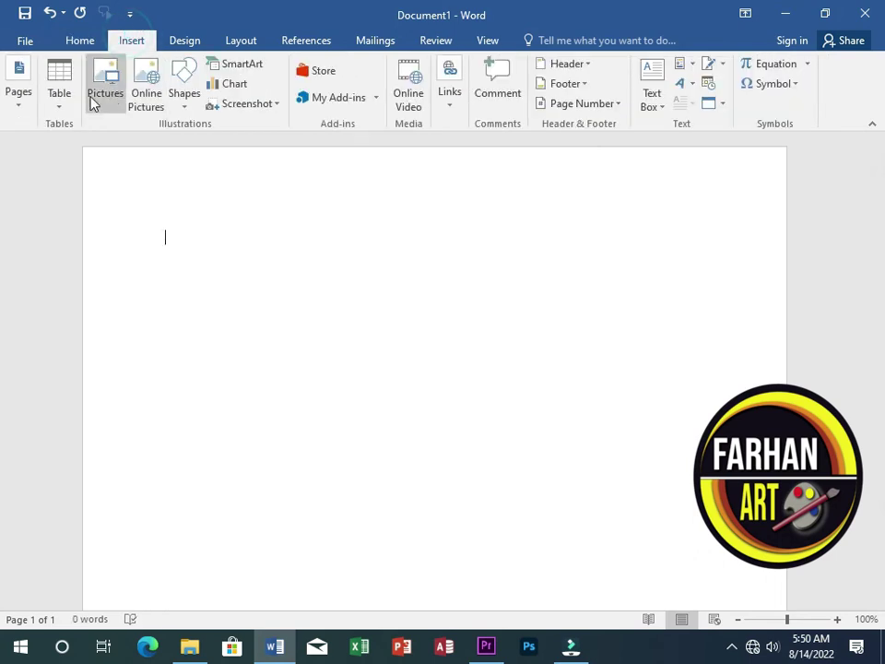
{"action": "left_click", "coordinate": [58, 94]}
{"action": "left_click", "coordinate": [119, 239]}
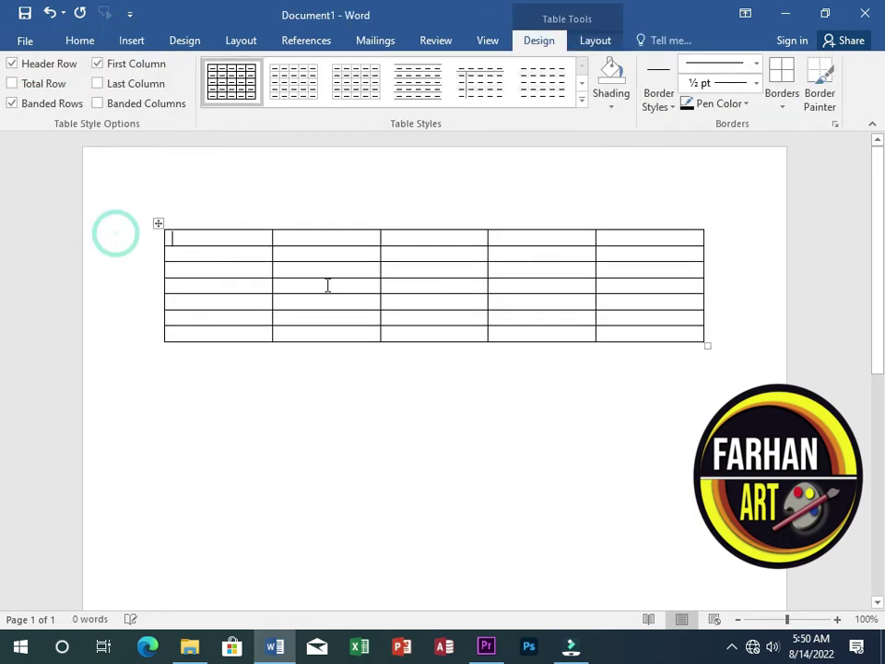
{"action": "left_click", "coordinate": [593, 42]}
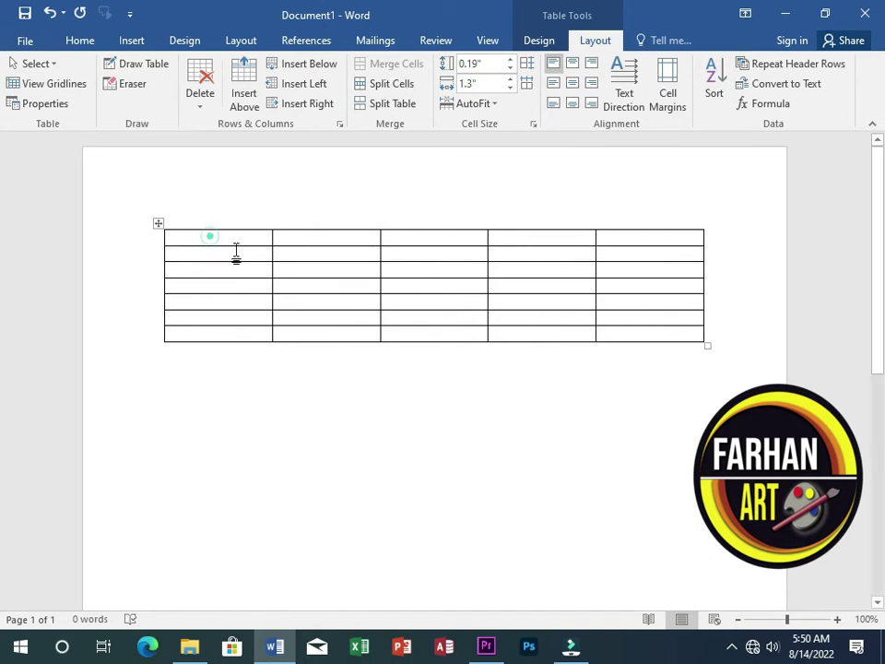
{"action": "left_click_drag", "start_coordinate": [236, 251], "coordinate": [624, 268]}
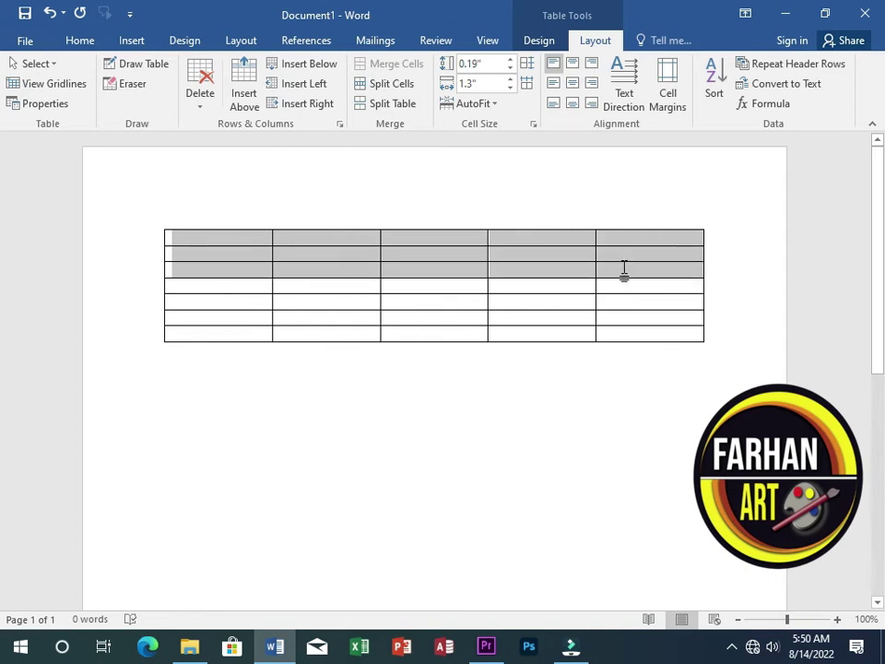
Merge the table's top three rows into a single cell.
{"action": "left_click", "coordinate": [346, 272]}
{"action": "left_click_drag", "start_coordinate": [238, 243], "coordinate": [618, 265]}
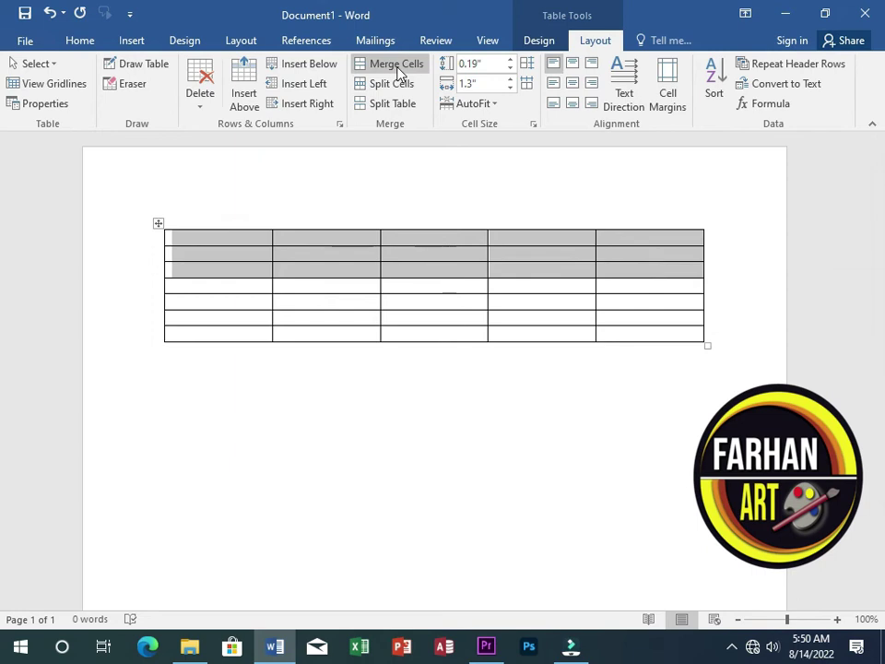
{"action": "left_click", "coordinate": [399, 66]}
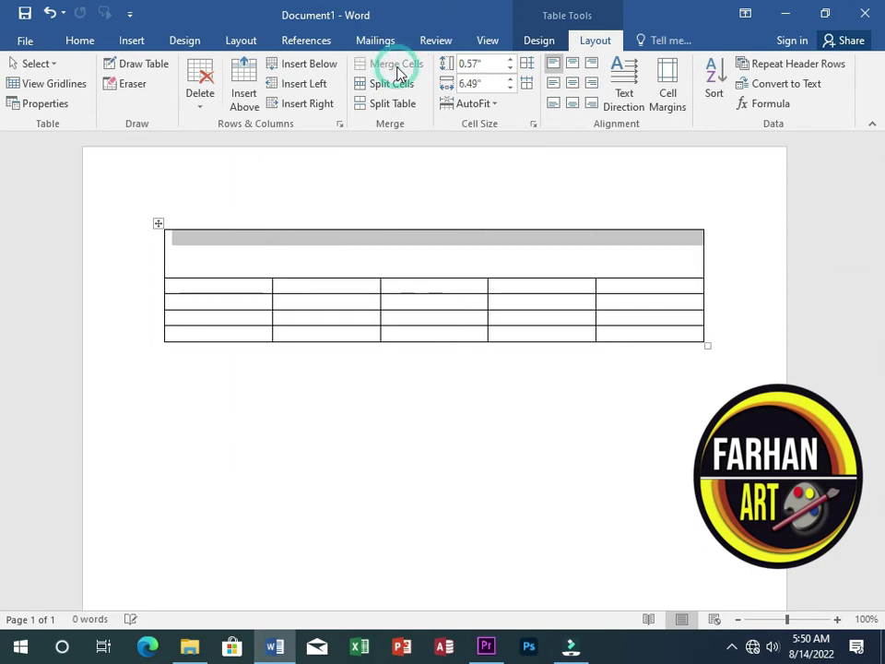
{"action": "left_click", "coordinate": [361, 253]}
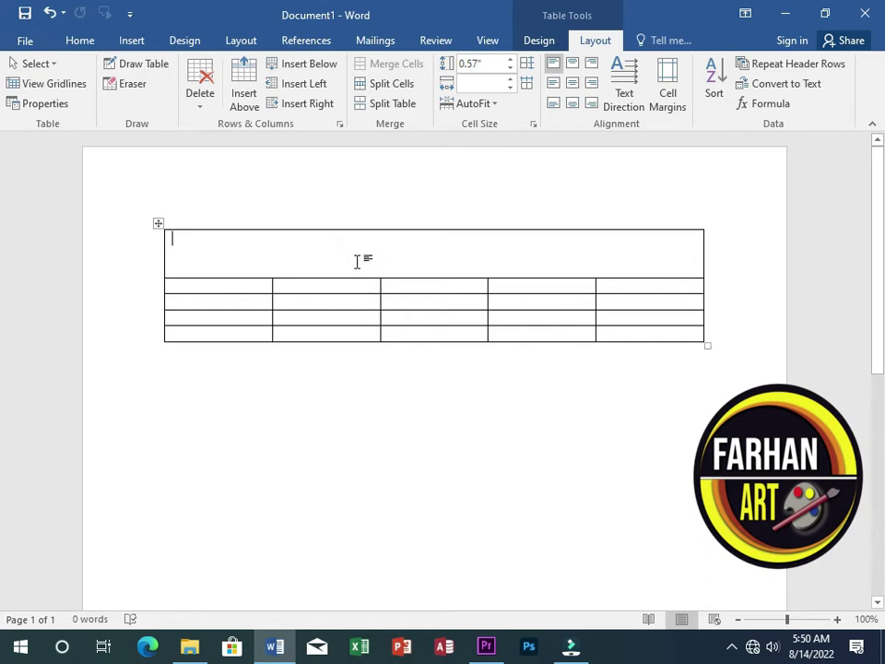
Type 'Time table' in the merged cell and grow its font to 22 pt.
{"action": "type", "text": "Time table"}
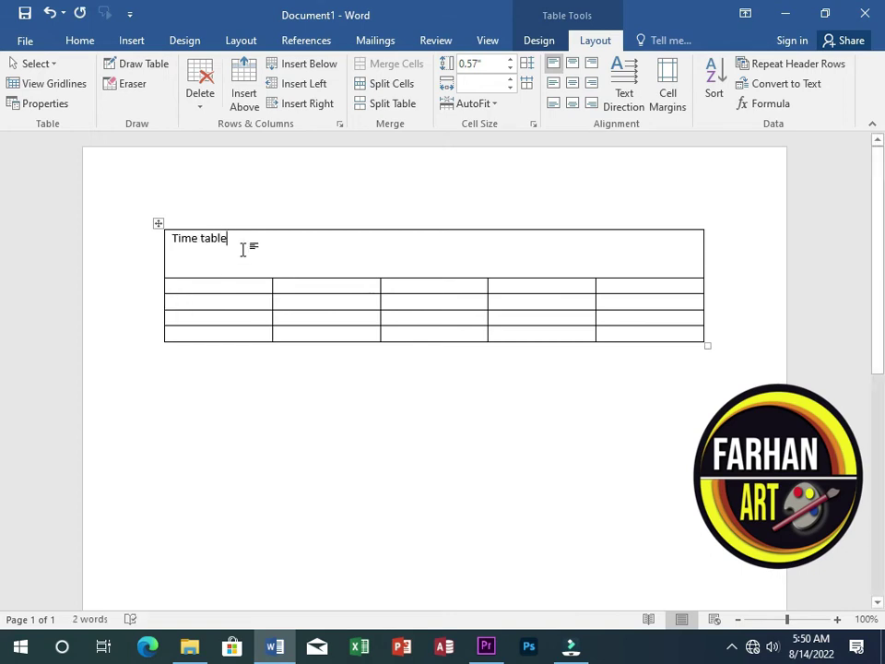
{"action": "left_click_drag", "start_coordinate": [242, 249], "coordinate": [64, 251]}
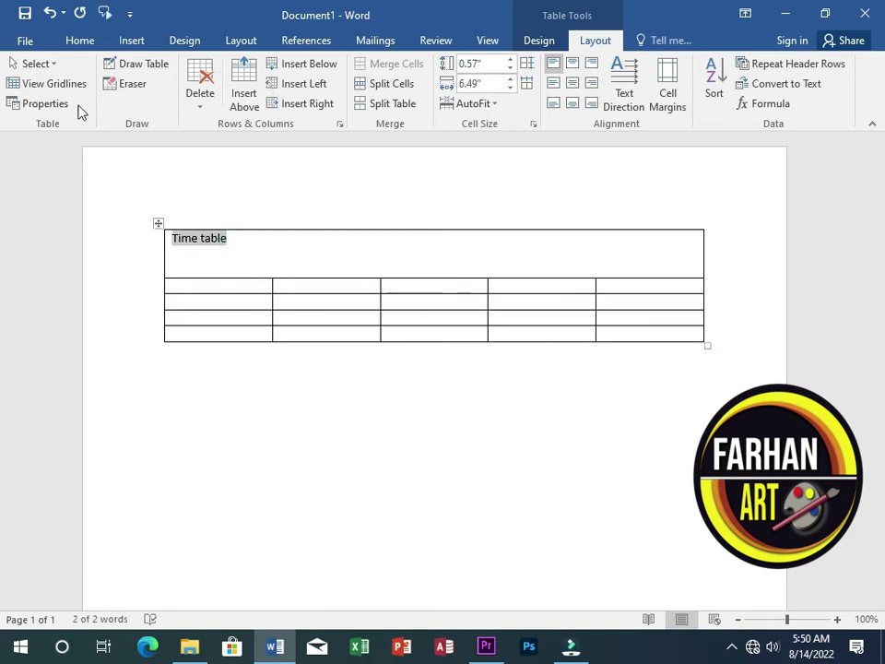
{"action": "left_click", "coordinate": [79, 41]}
{"action": "left_click", "coordinate": [196, 70]}
{"action": "left_click", "coordinate": [196, 70]}
{"action": "left_click", "coordinate": [196, 70]}
{"action": "left_click", "coordinate": [196, 70]}
{"action": "left_click", "coordinate": [195, 68]}
{"action": "left_click", "coordinate": [195, 68]}
{"action": "left_click", "coordinate": [307, 254]}
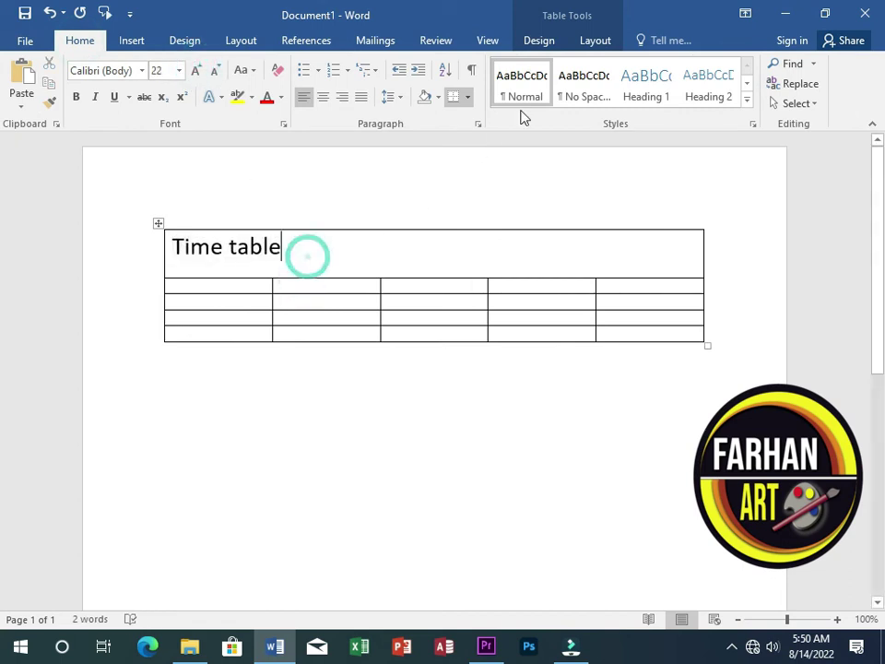
{"action": "left_click", "coordinate": [593, 41]}
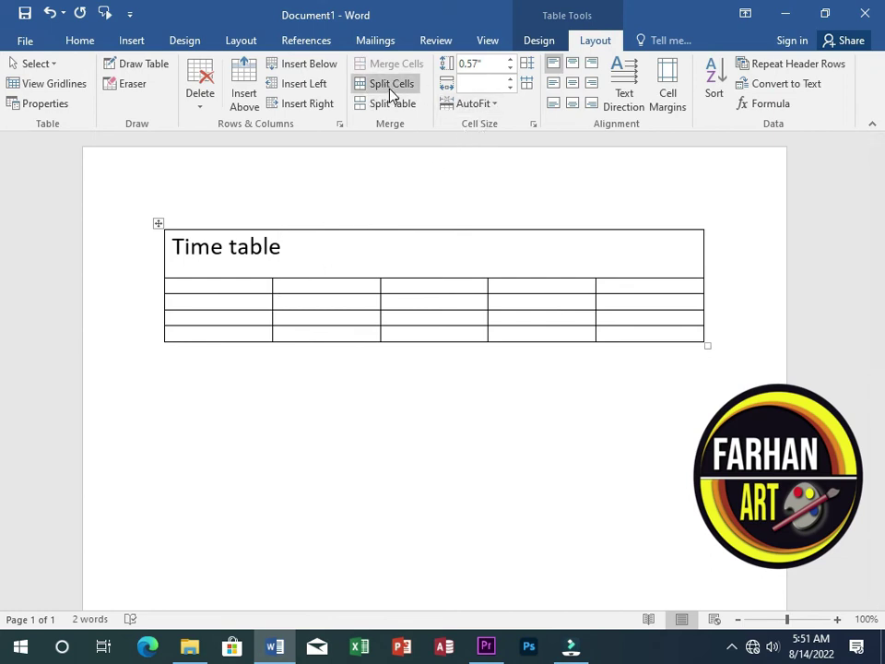
Split the second row's first cell into 2 columns and 1 row.
{"action": "left_click", "coordinate": [206, 286]}
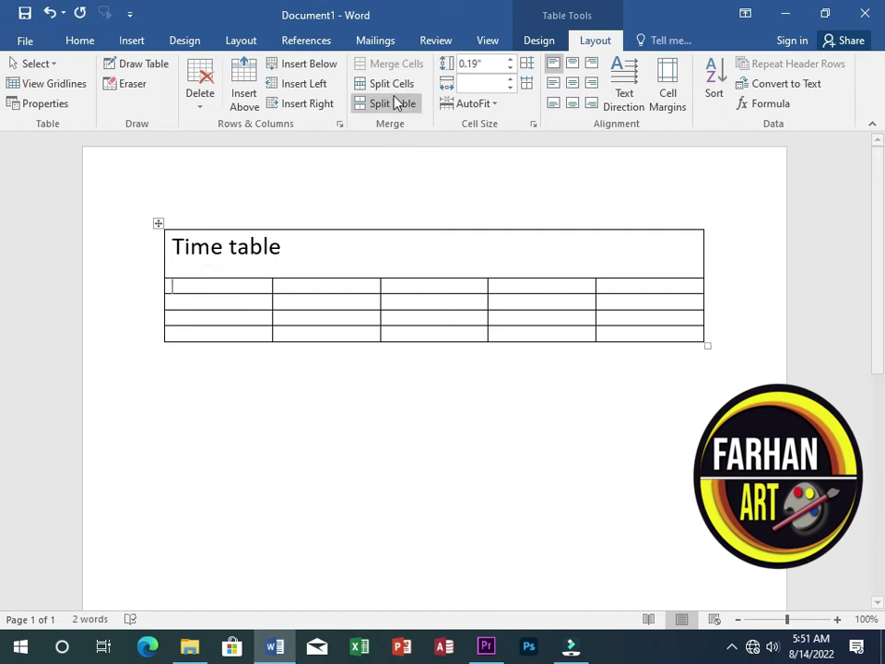
{"action": "left_click", "coordinate": [225, 271]}
{"action": "left_click", "coordinate": [221, 283]}
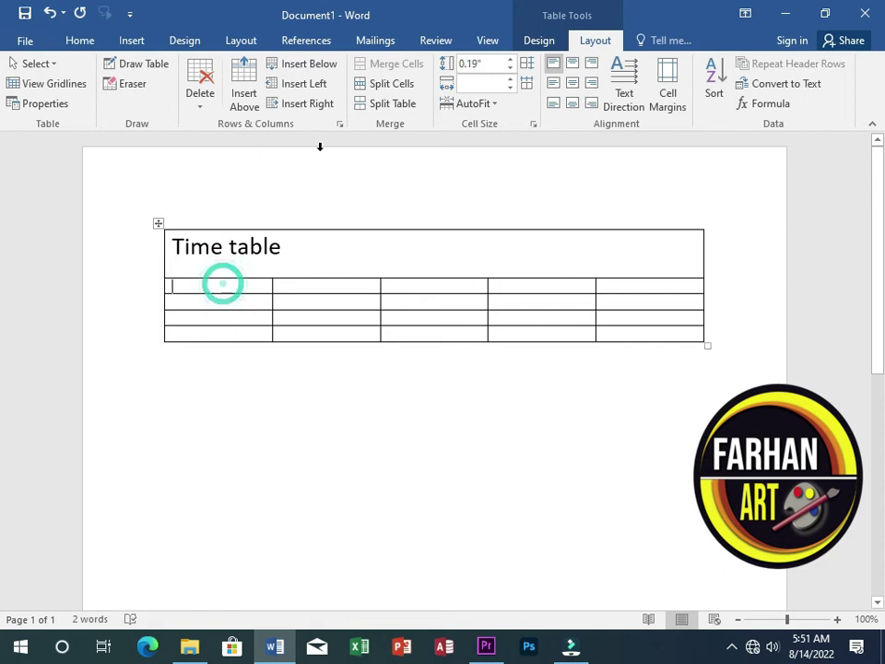
{"action": "left_click", "coordinate": [391, 85]}
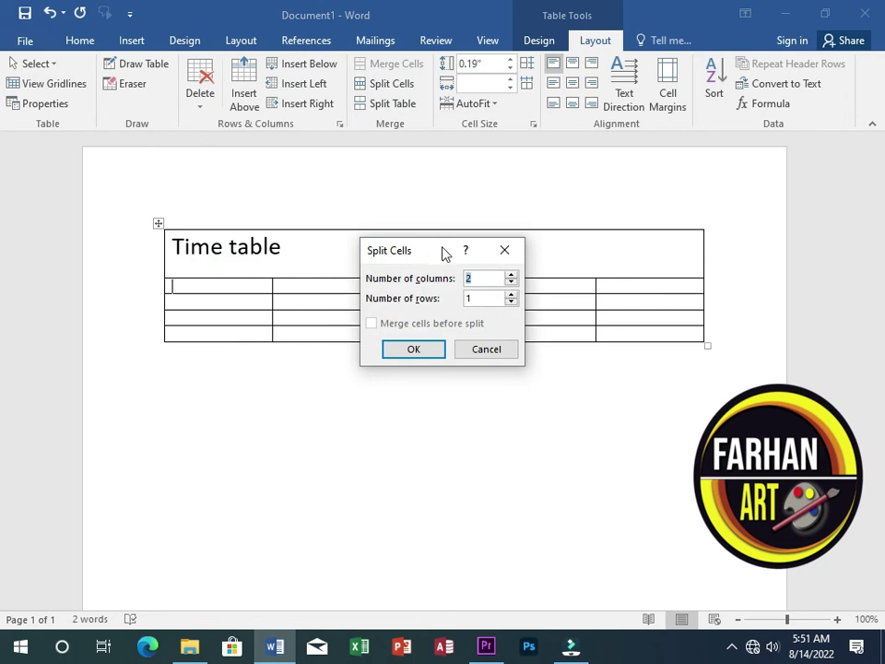
{"action": "left_click_drag", "start_coordinate": [442, 251], "coordinate": [485, 206]}
{"action": "left_click", "coordinate": [517, 252]}
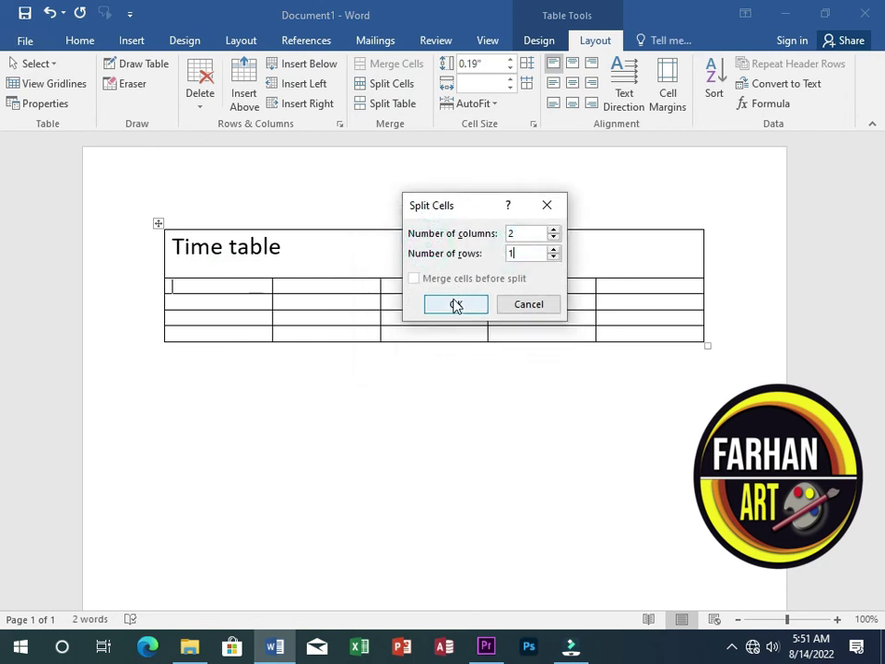
{"action": "left_click", "coordinate": [455, 305]}
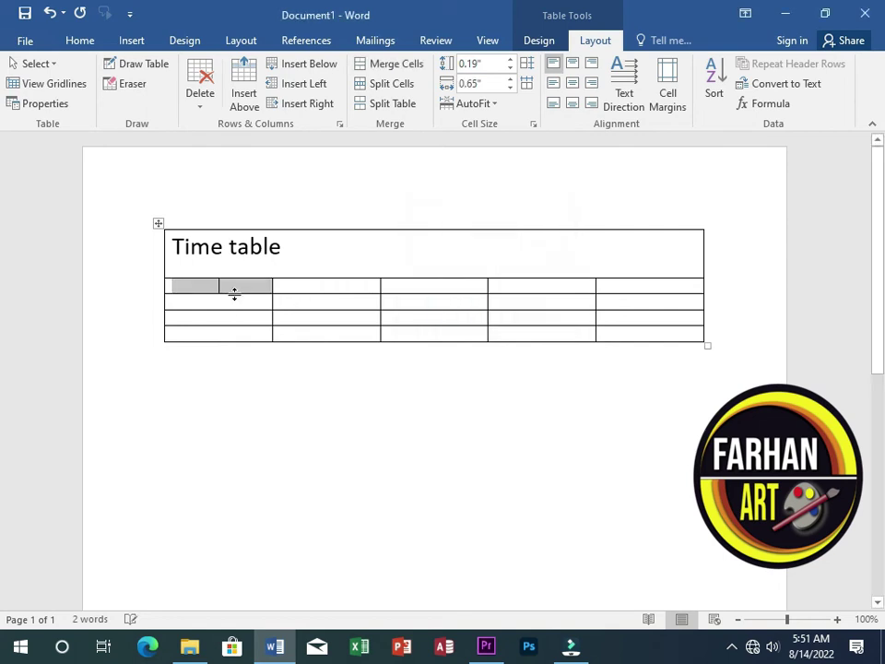
Click between both halves of the split cell, leaving the caret in the left half.
{"action": "left_click", "coordinate": [233, 290]}
{"action": "left_click", "coordinate": [241, 286]}
{"action": "left_click", "coordinate": [204, 285]}
{"action": "left_click", "coordinate": [235, 282]}
{"action": "left_click", "coordinate": [207, 288]}
{"action": "left_click", "coordinate": [237, 287]}
{"action": "left_click", "coordinate": [230, 285]}
{"action": "left_click", "coordinate": [225, 296]}
{"action": "left_click", "coordinate": [231, 287]}
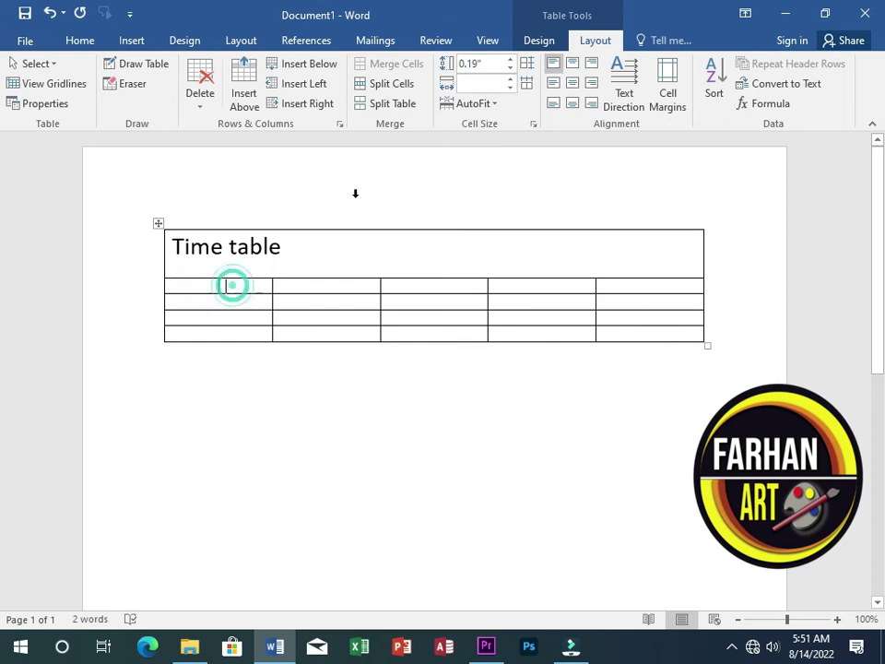
{"action": "left_click", "coordinate": [231, 287]}
{"action": "left_click", "coordinate": [190, 283]}
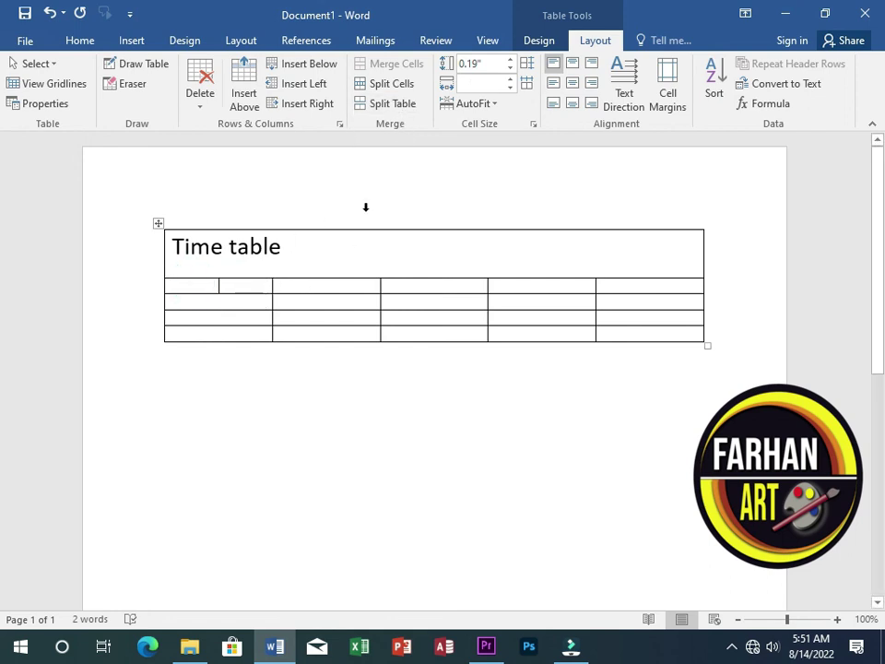
Split the table below the title row, then split the lower part twice more.
{"action": "left_click", "coordinate": [266, 302]}
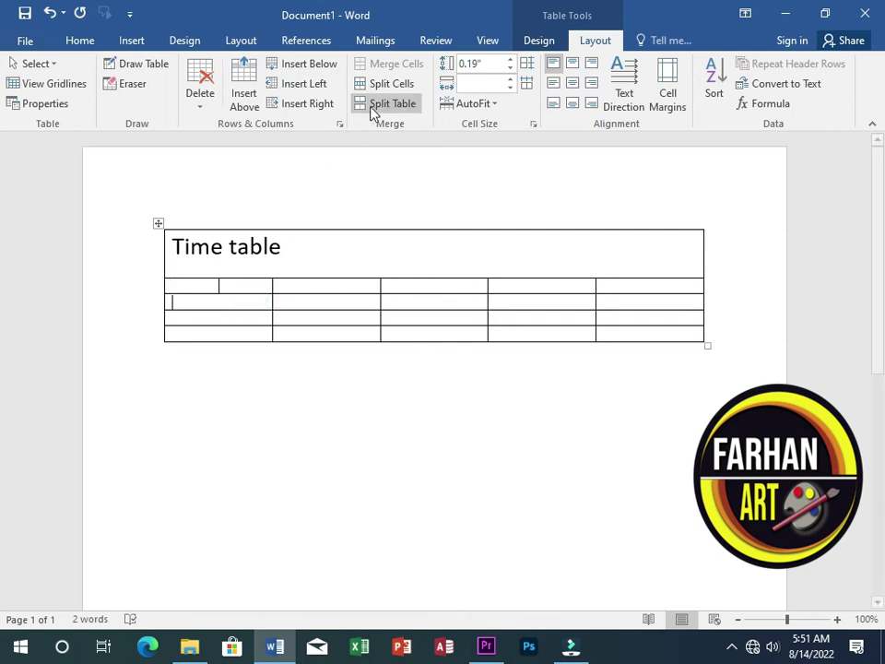
{"action": "left_click", "coordinate": [379, 105]}
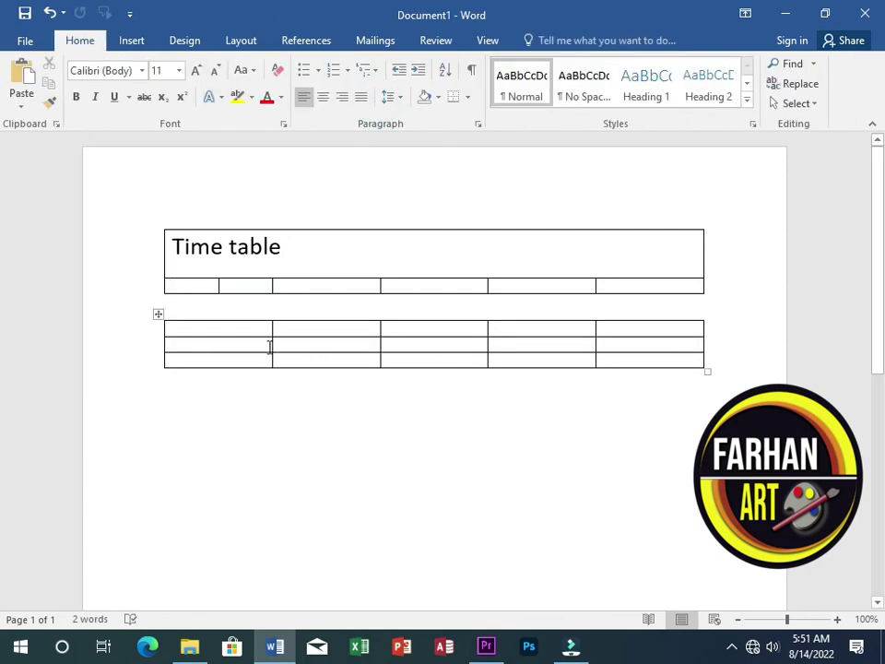
{"action": "left_click", "coordinate": [259, 342]}
{"action": "left_click", "coordinate": [388, 104]}
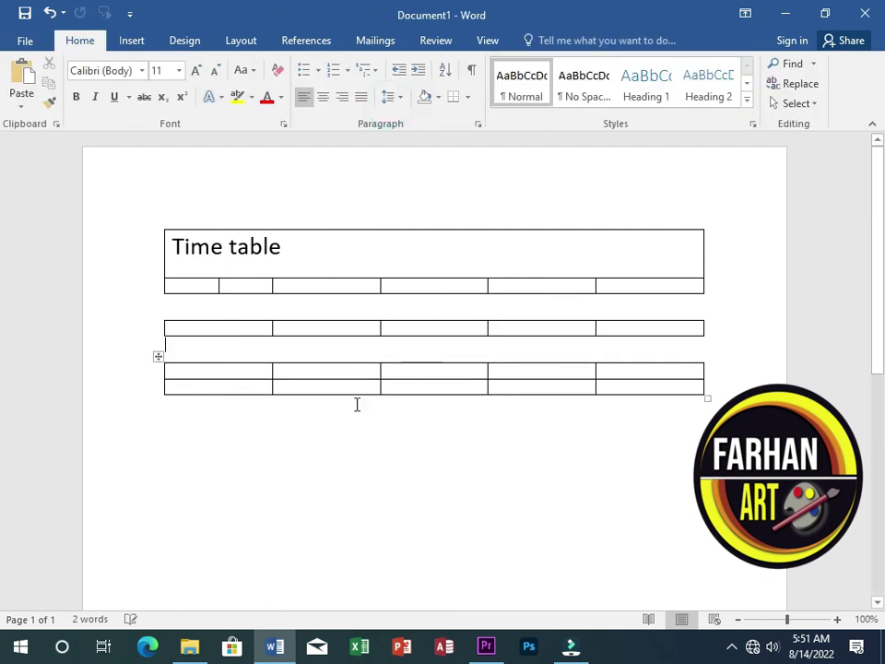
{"action": "left_click", "coordinate": [347, 371]}
{"action": "left_click", "coordinate": [395, 108]}
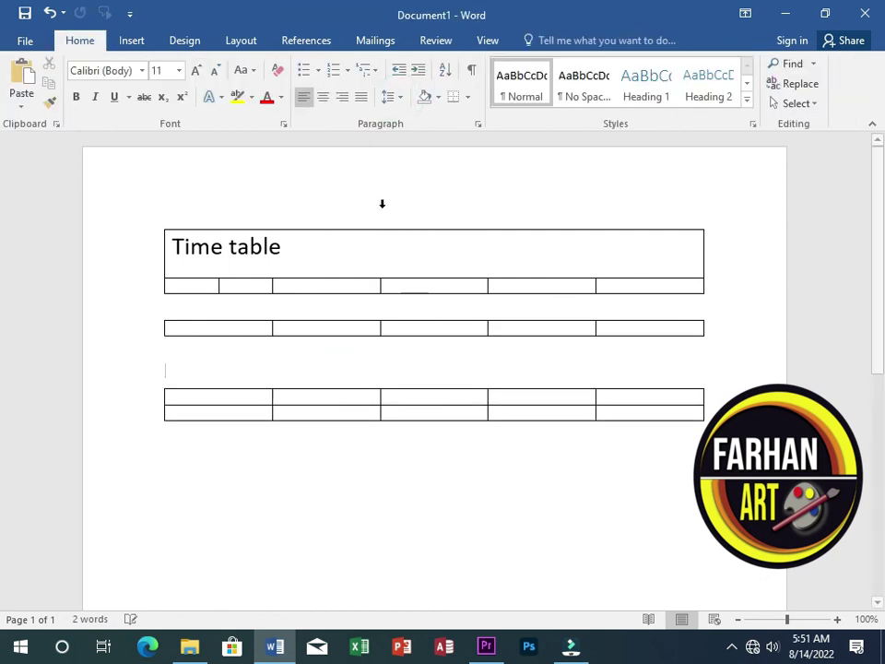
Undo the splits with Ctrl+Z so the table is rejoined into one.
{"action": "key", "text": "ctrl+z"}
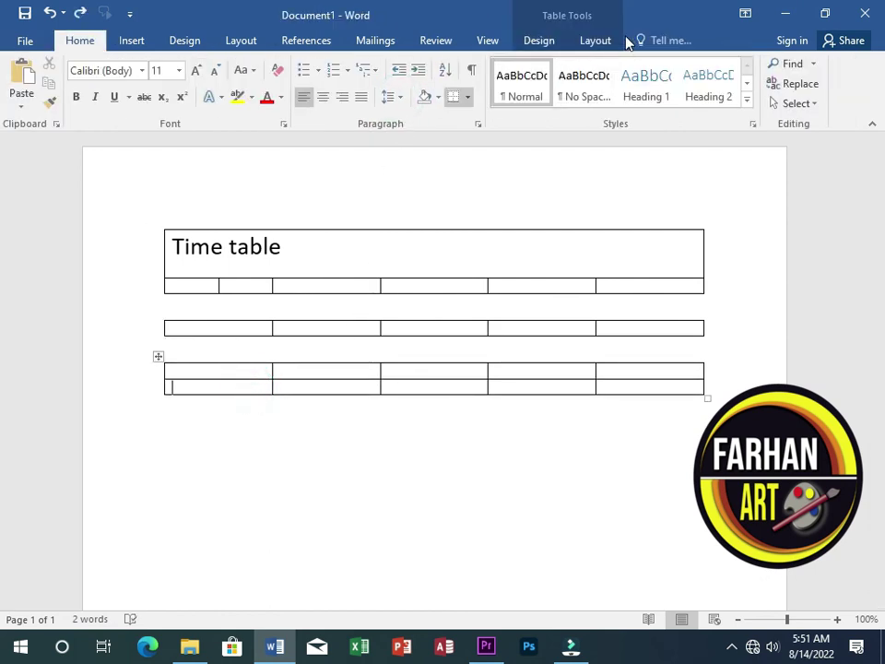
{"action": "left_click", "coordinate": [594, 39]}
{"action": "key", "text": "ctrl+z"}
{"action": "key", "text": "ctrl+z"}
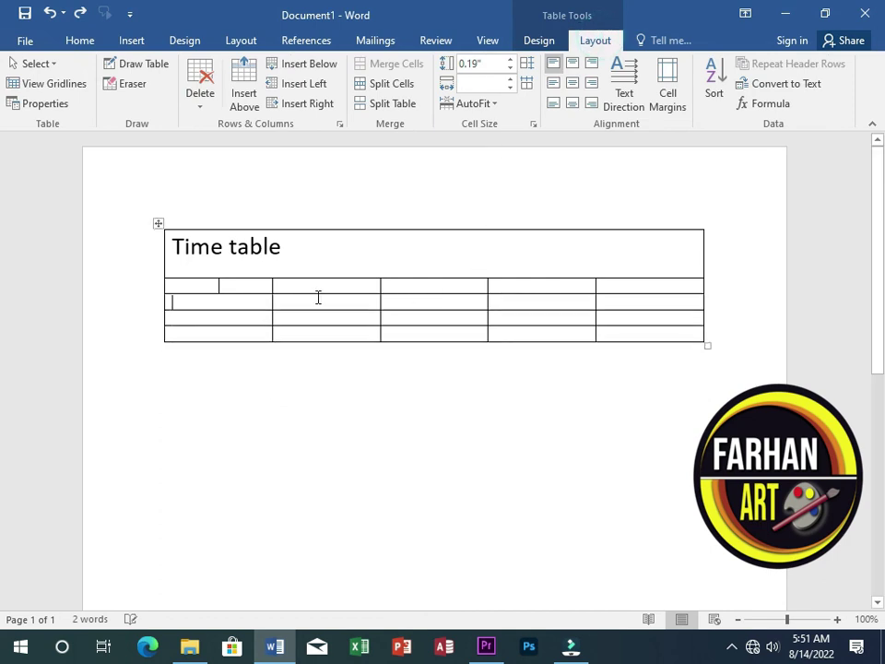
{"action": "left_click", "coordinate": [304, 260]}
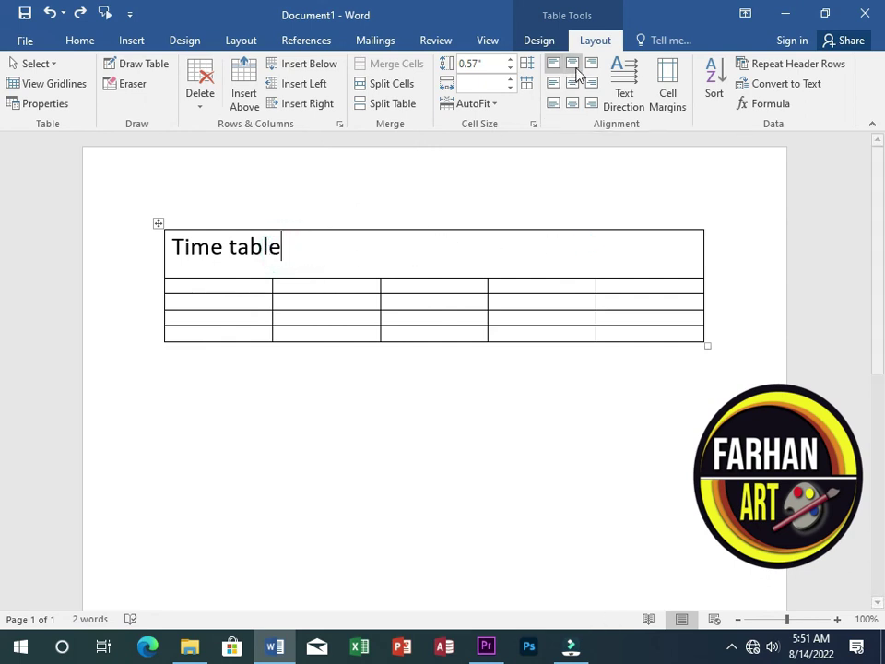
Try several cell alignments on the title, settling on Align Center.
{"action": "left_click", "coordinate": [574, 65]}
{"action": "left_click", "coordinate": [553, 83]}
{"action": "left_click", "coordinate": [573, 83]}
{"action": "left_click", "coordinate": [591, 64]}
{"action": "left_click", "coordinate": [592, 83]}
{"action": "left_click", "coordinate": [572, 83]}
{"action": "left_click", "coordinate": [553, 83]}
{"action": "left_click", "coordinate": [572, 83]}
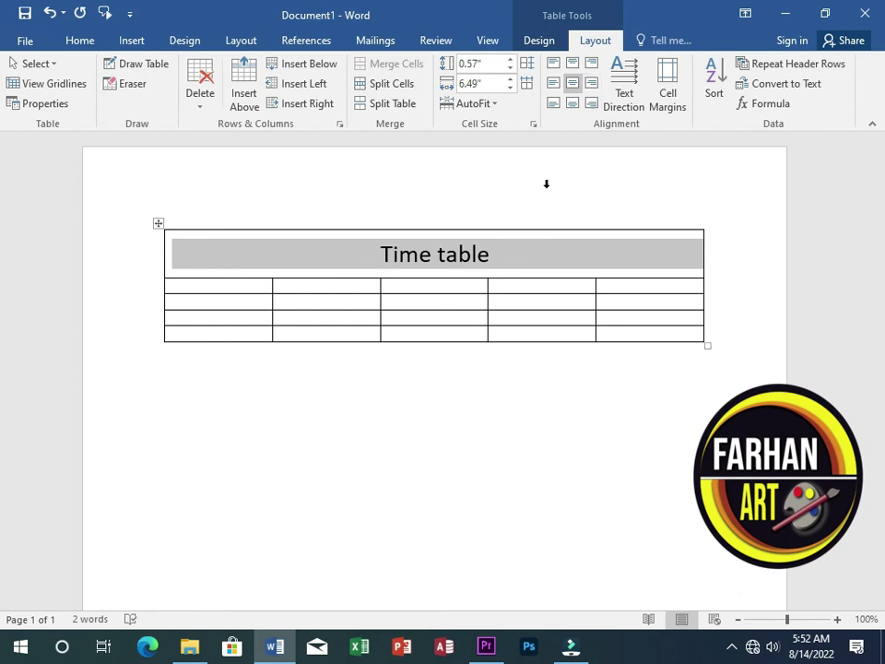
Try rotating the text direction on a data cell and then on the title, undoing the data-cell change.
{"action": "left_click", "coordinate": [306, 290]}
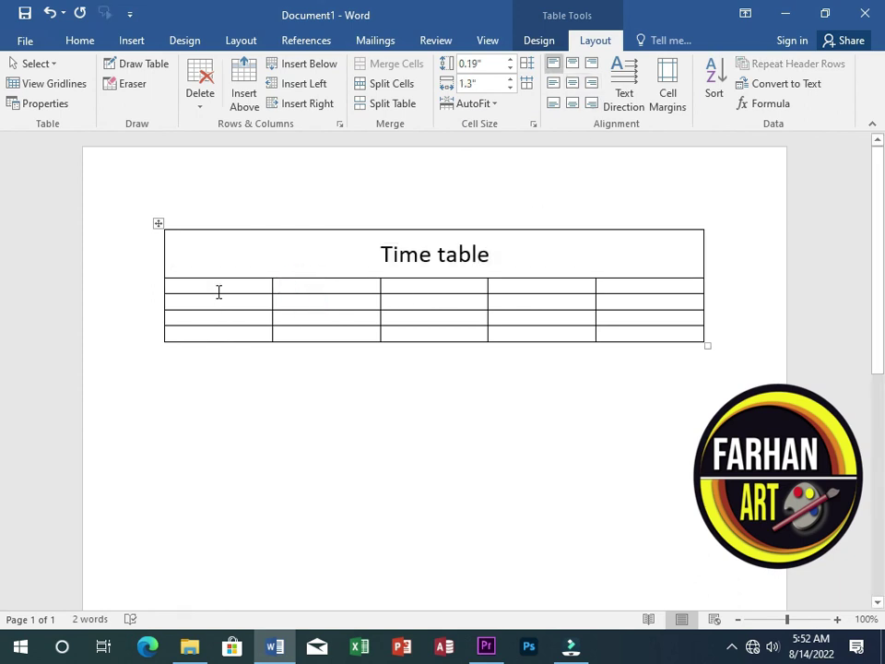
{"action": "left_click", "coordinate": [620, 92]}
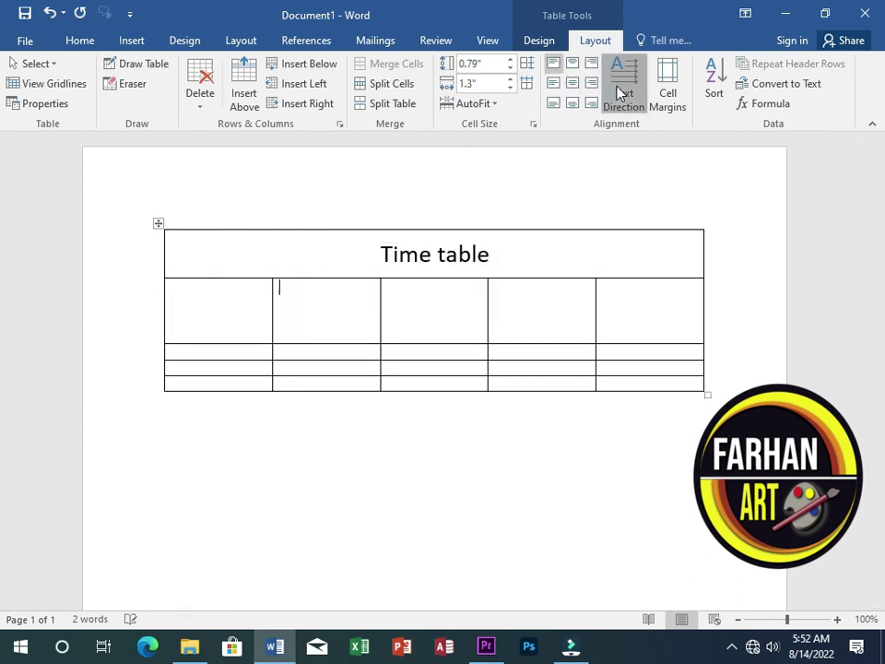
{"action": "key", "text": "ctrl+z"}
{"action": "left_click", "coordinate": [503, 254]}
{"action": "left_click", "coordinate": [620, 88]}
{"action": "left_click", "coordinate": [620, 87]}
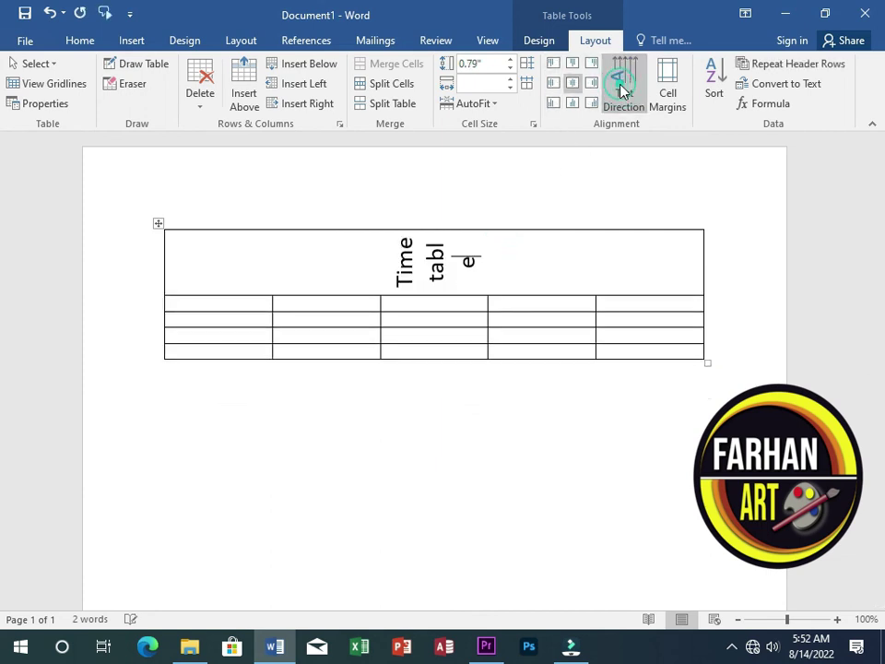
{"action": "left_click", "coordinate": [621, 88]}
Enter Monday in the first cell below the title and Tuesday in the cell beside it.
{"action": "left_click", "coordinate": [200, 303]}
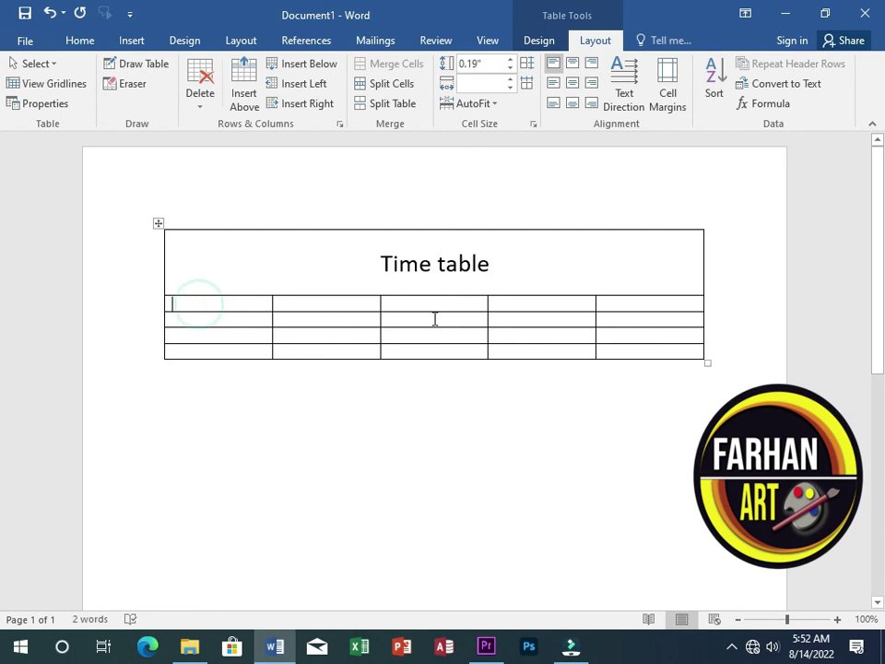
{"action": "type", "text": "c"}
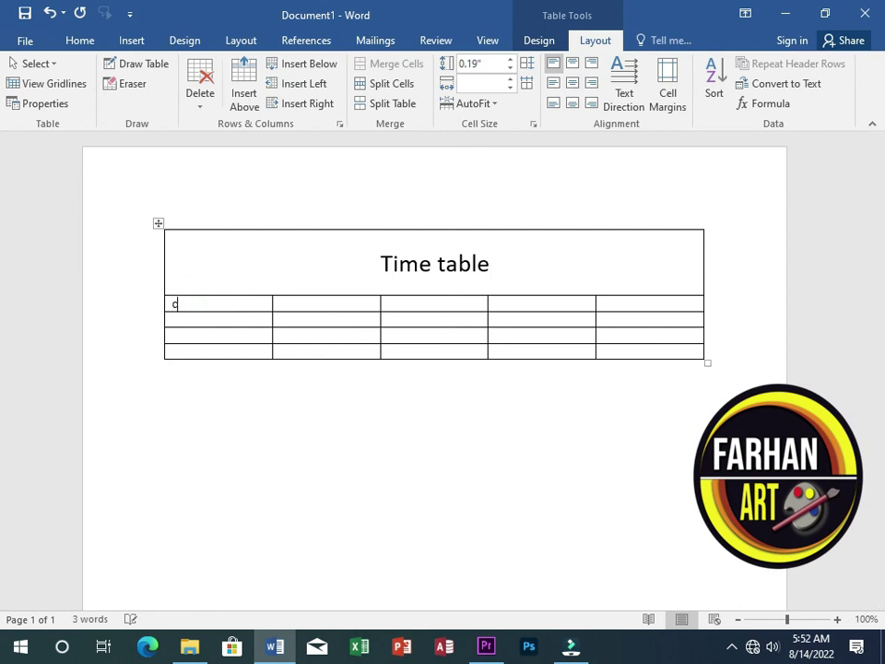
{"action": "type", "text": "honday"}
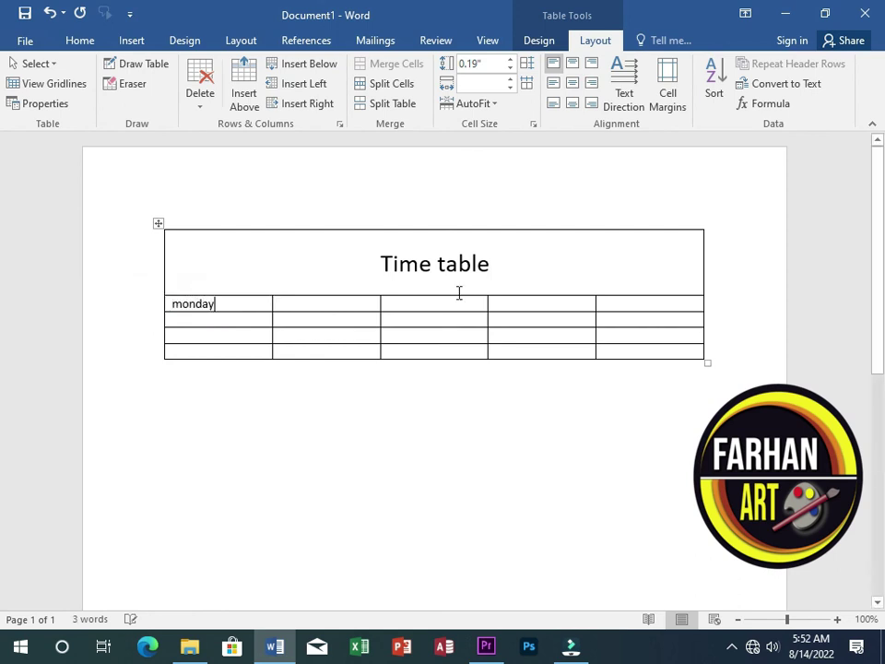
{"action": "left_click", "coordinate": [377, 300]}
{"action": "type", "text": "tuest"}
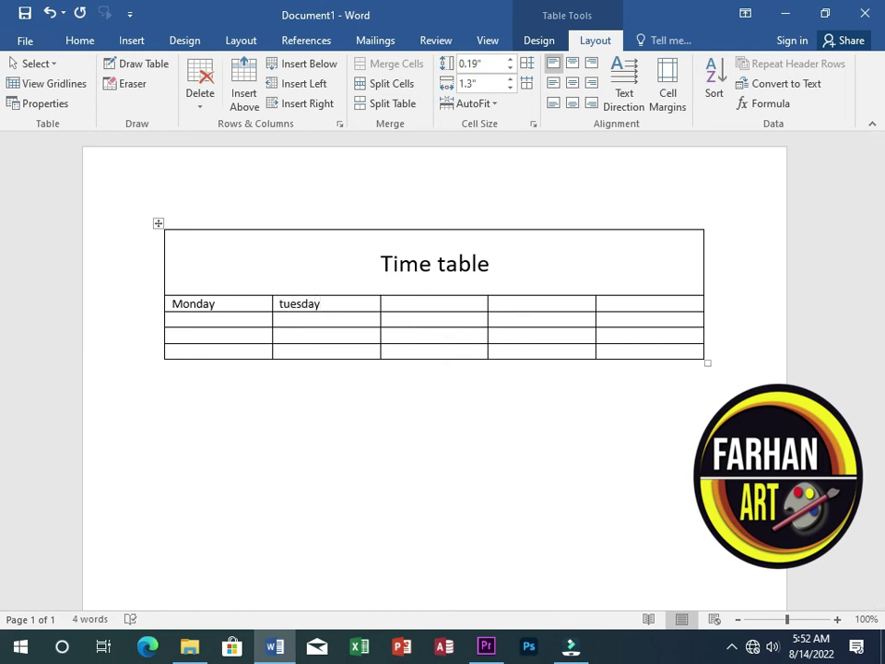
{"action": "key", "text": "Return"}
{"action": "key", "text": "BackSpace"}
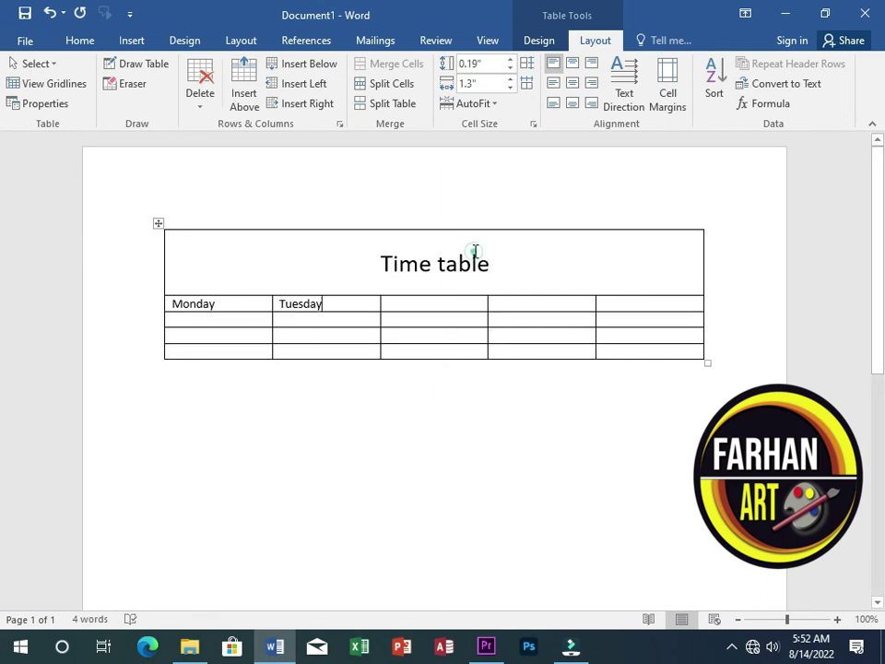
{"action": "left_click", "coordinate": [474, 251]}
{"action": "scroll", "coordinate": [500, 342], "scroll_direction": "down", "scroll_amount": 3}
{"action": "scroll", "coordinate": [500, 282], "scroll_direction": "up", "scroll_amount": 3}
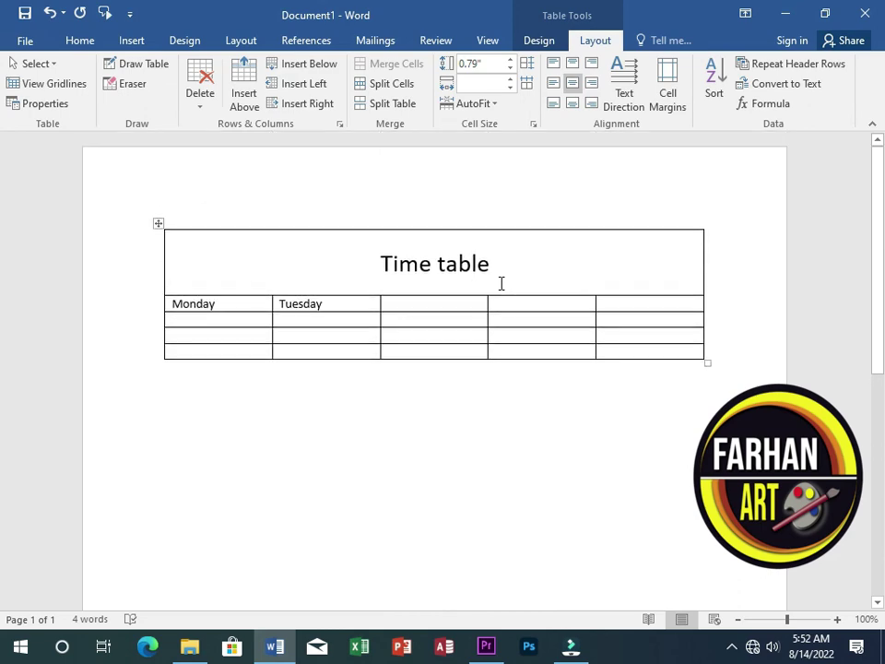